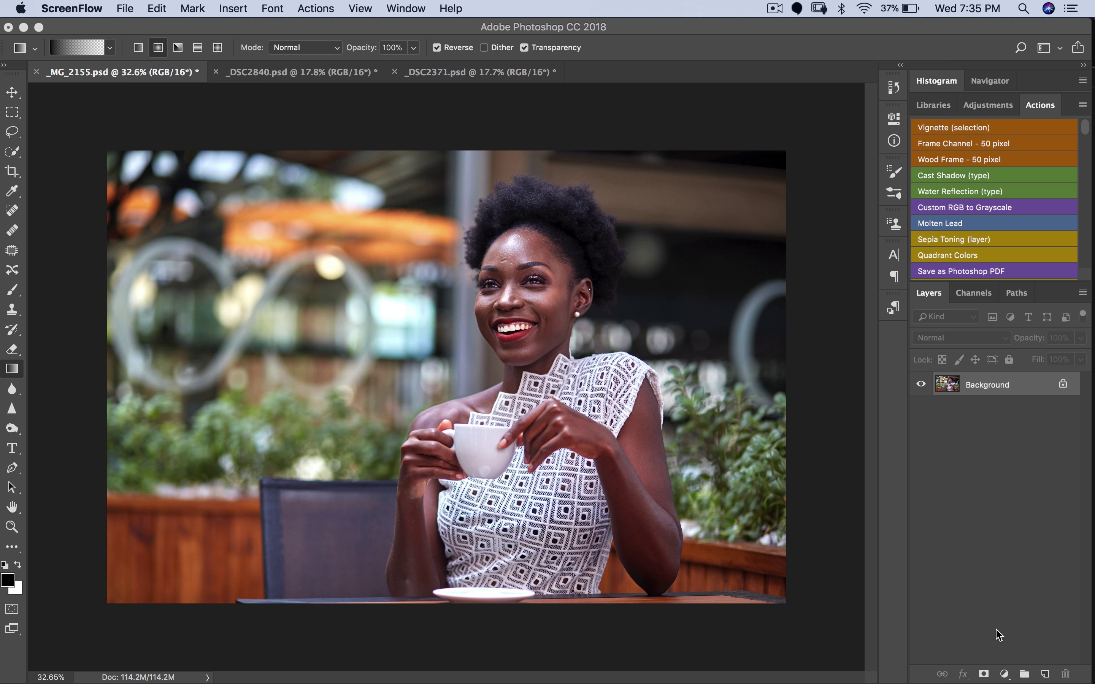
Add a Color Lookup layer with the Fuji F125 Kodak 2395 LUT and compare it with the original
left_click(1005, 674)
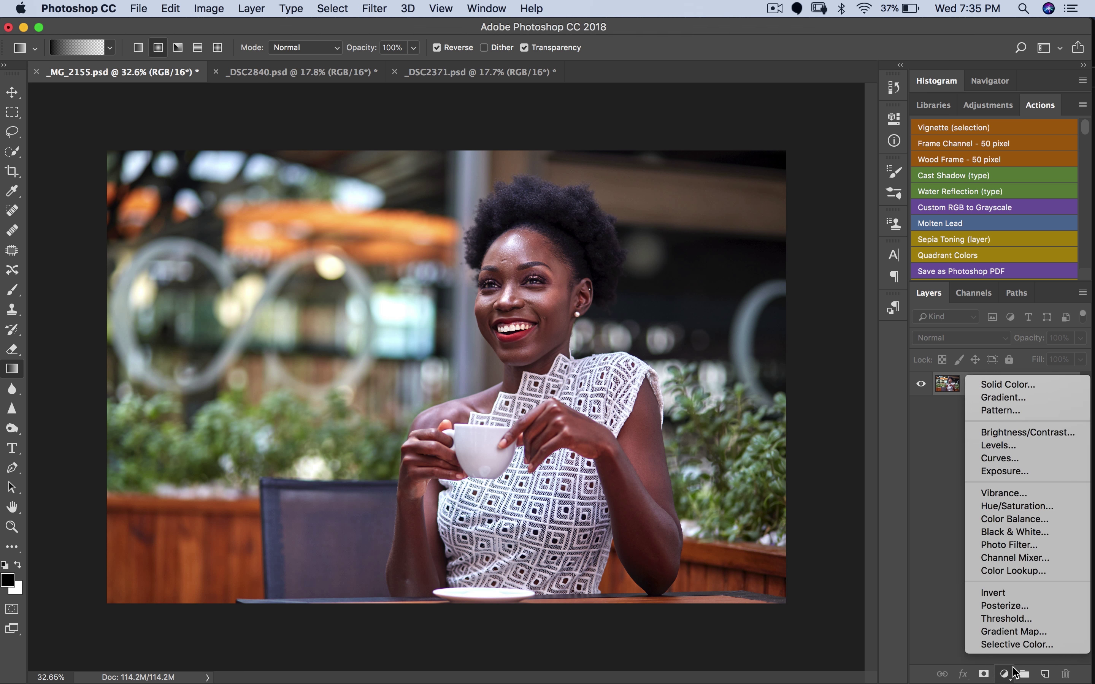
left_click(1012, 571)
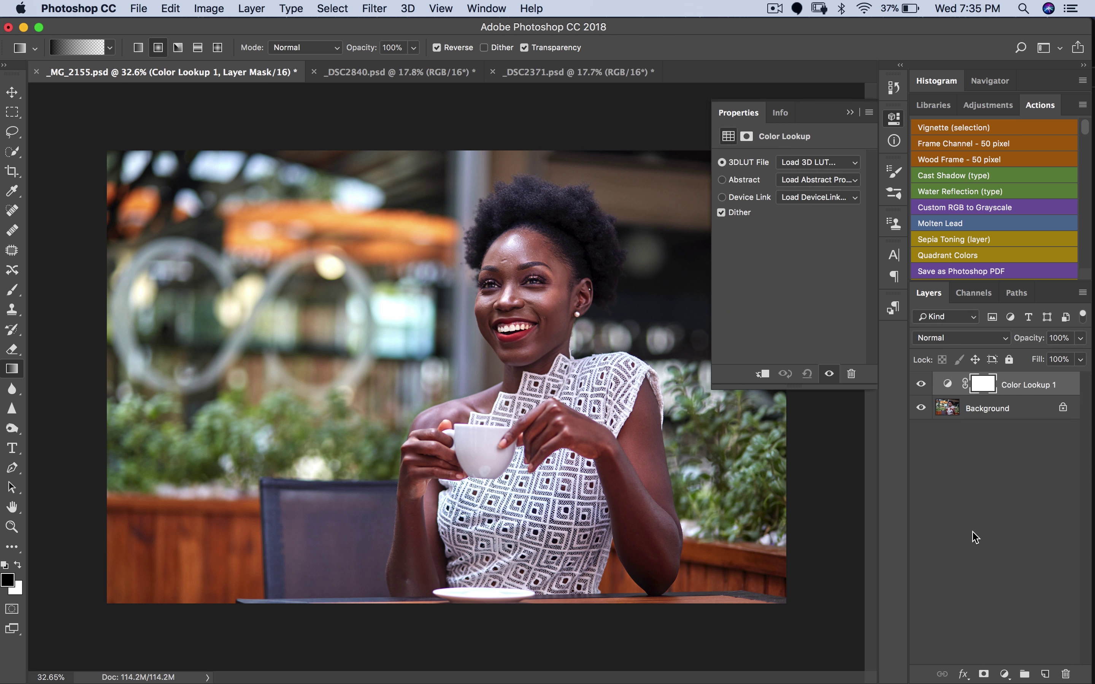
left_click(854, 163)
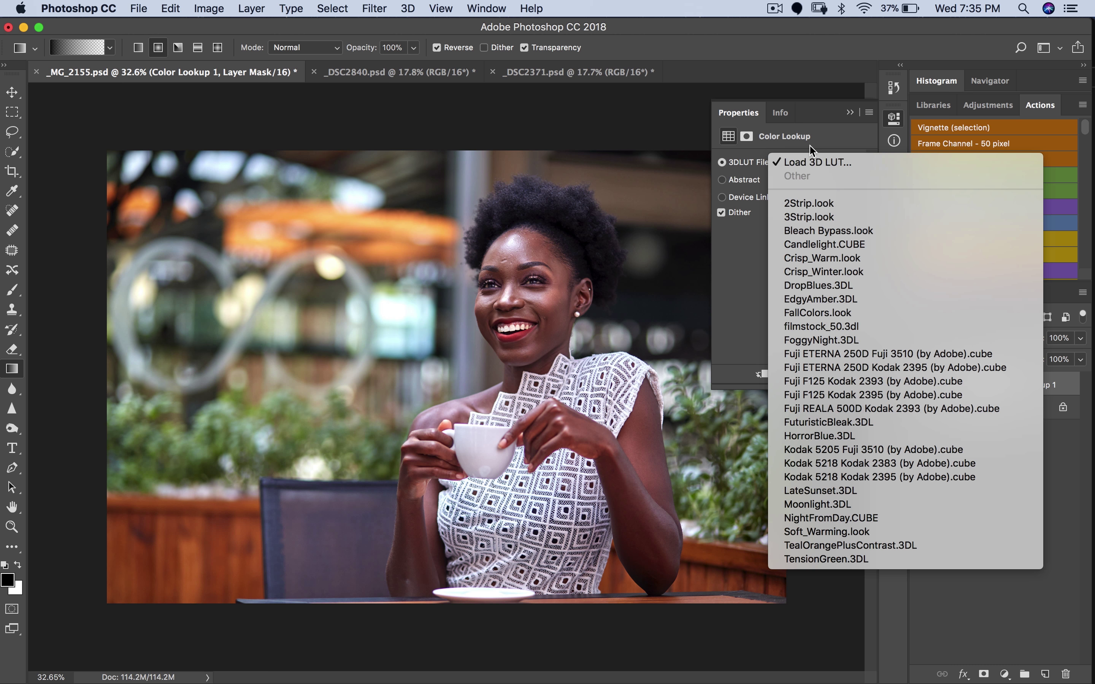
key("Escape")
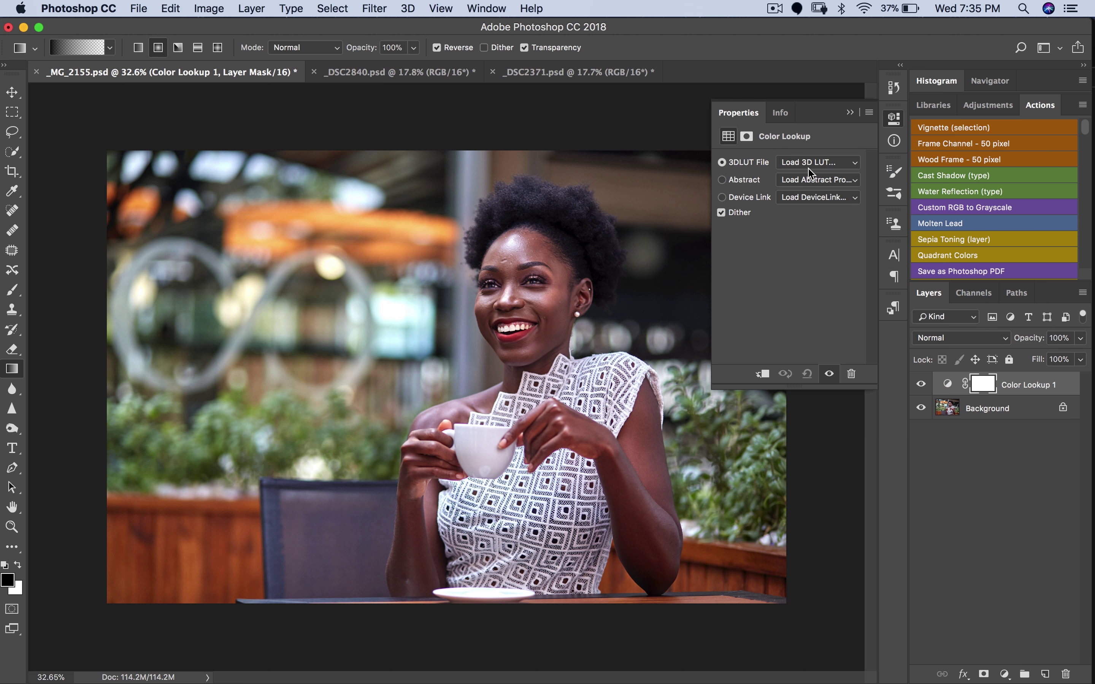
left_click(823, 163)
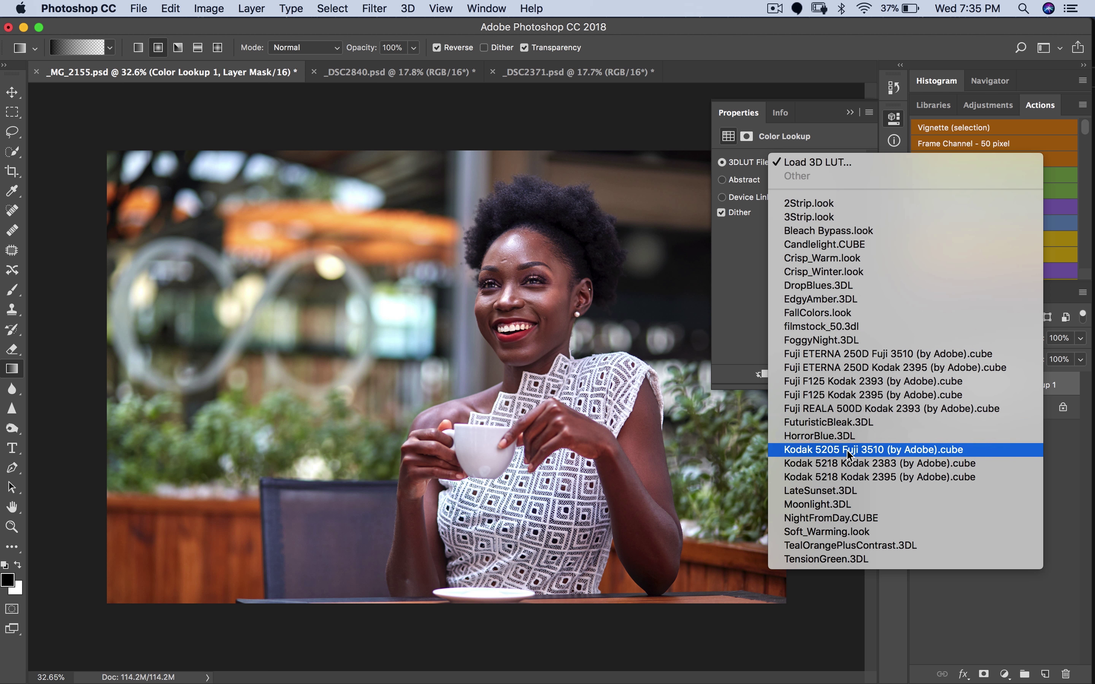
left_click(888, 394)
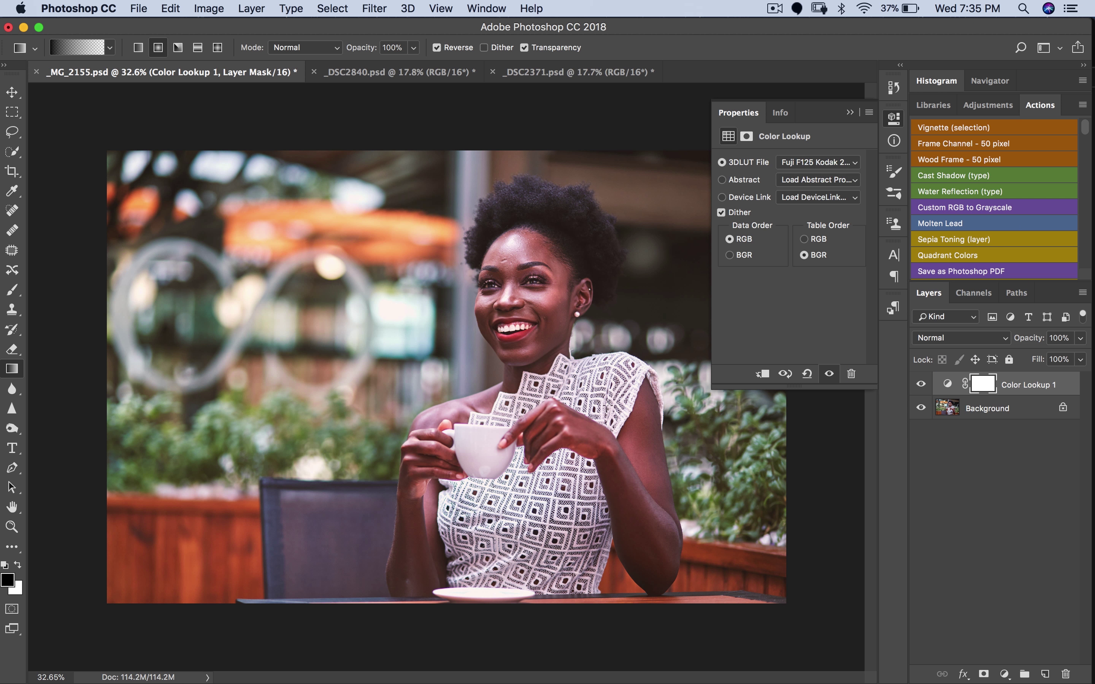
left_click(922, 385)
left_click(921, 384)
Switch the LUT to Fuji F125 Kodak 2393 and lower the layer opacity to 54%
left_click(807, 162)
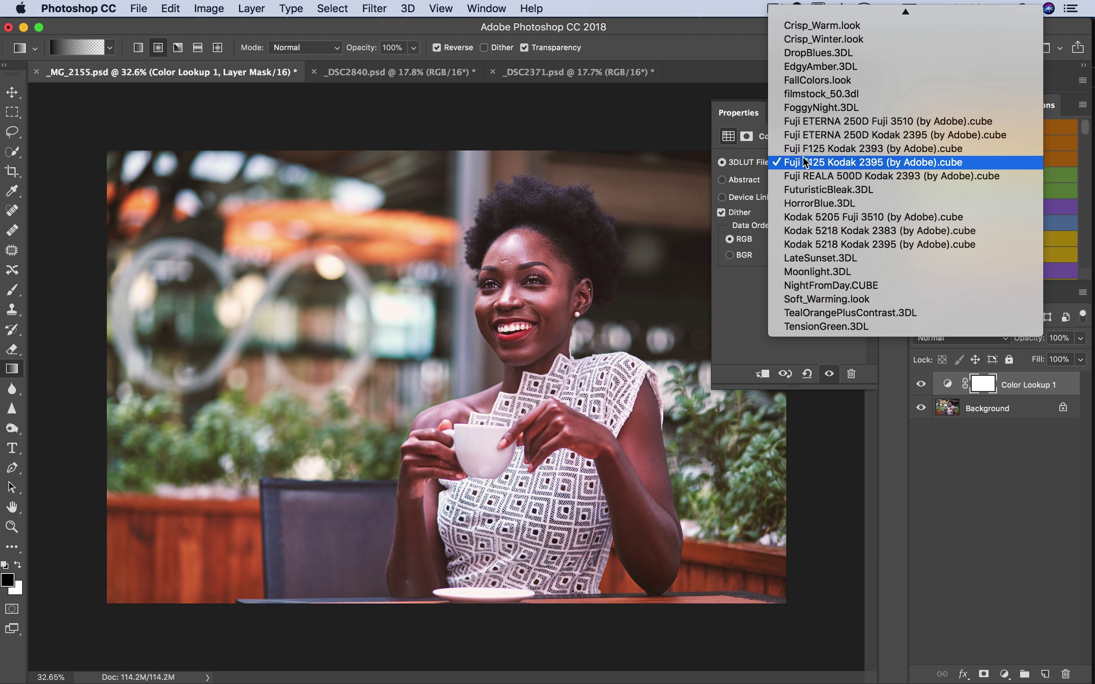
left_click(809, 150)
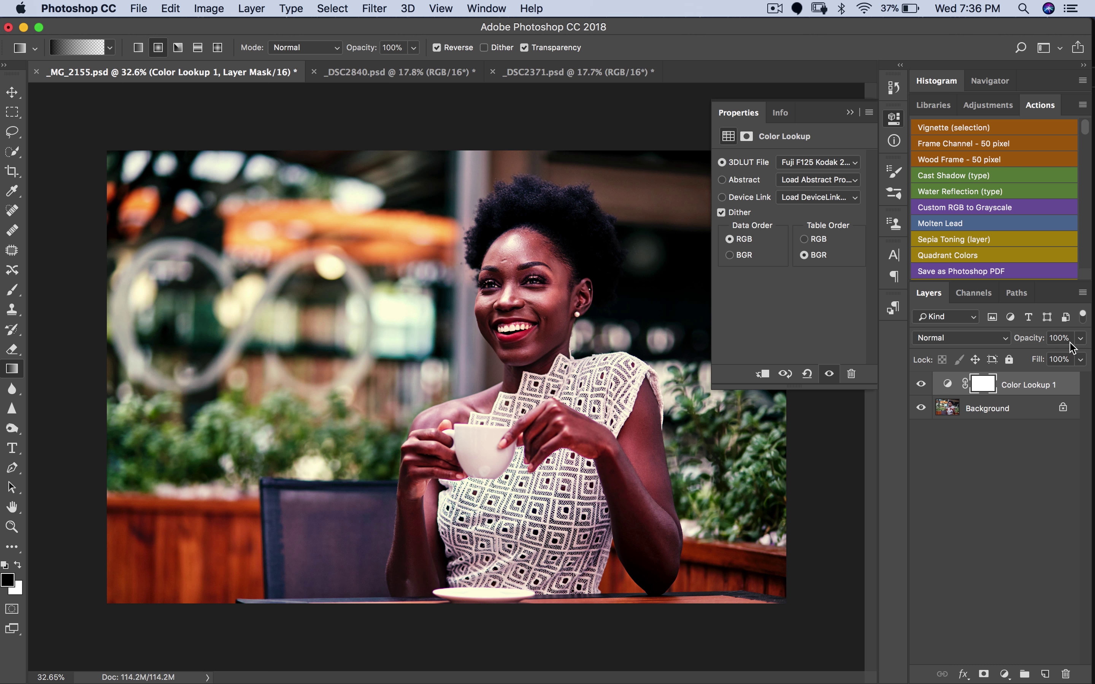
left_click_drag(1079, 345, 1049, 360)
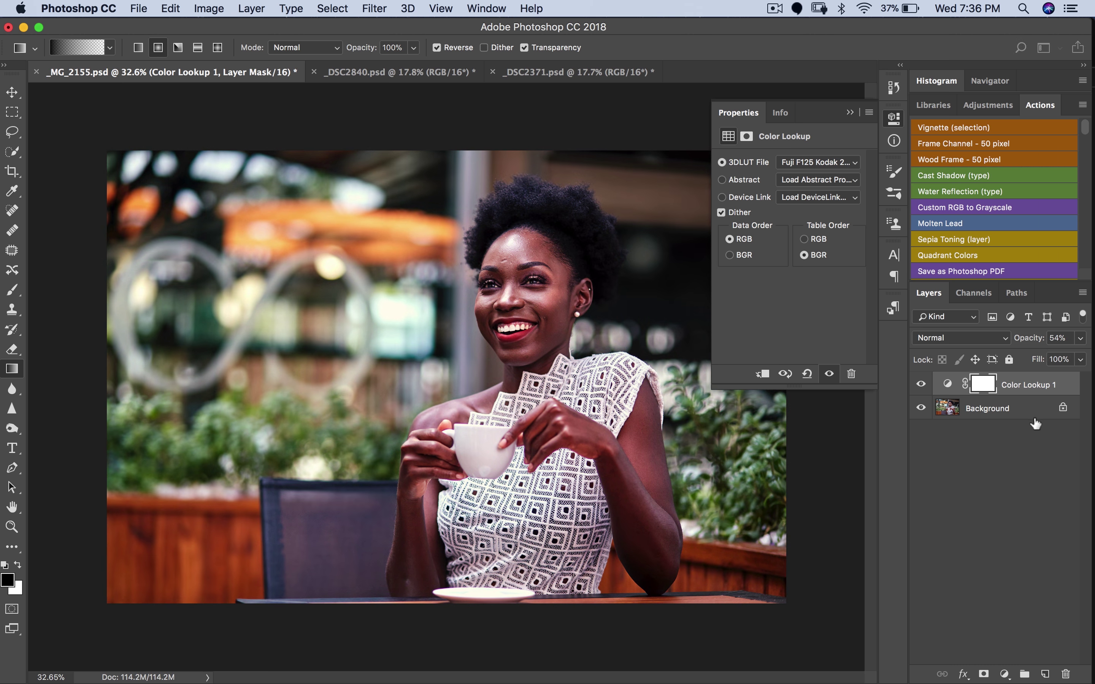
left_click(1027, 410)
left_click(947, 384)
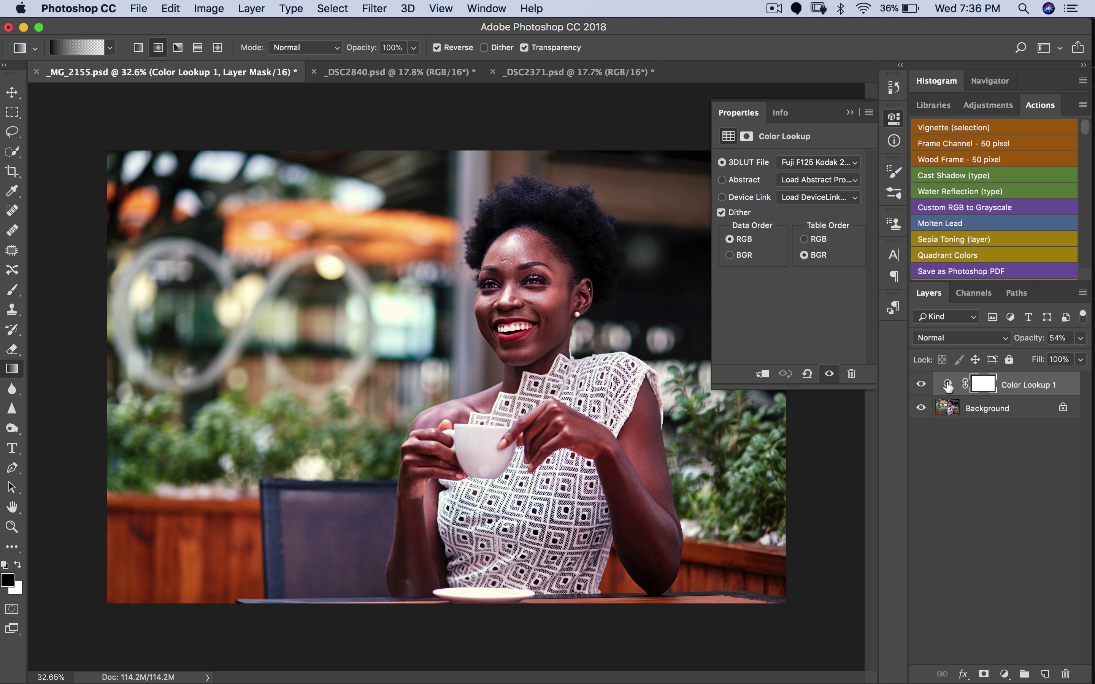
Load Moldavite.cube from the Teal & Orange folder as the Color Lookup LUT
left_click(811, 164)
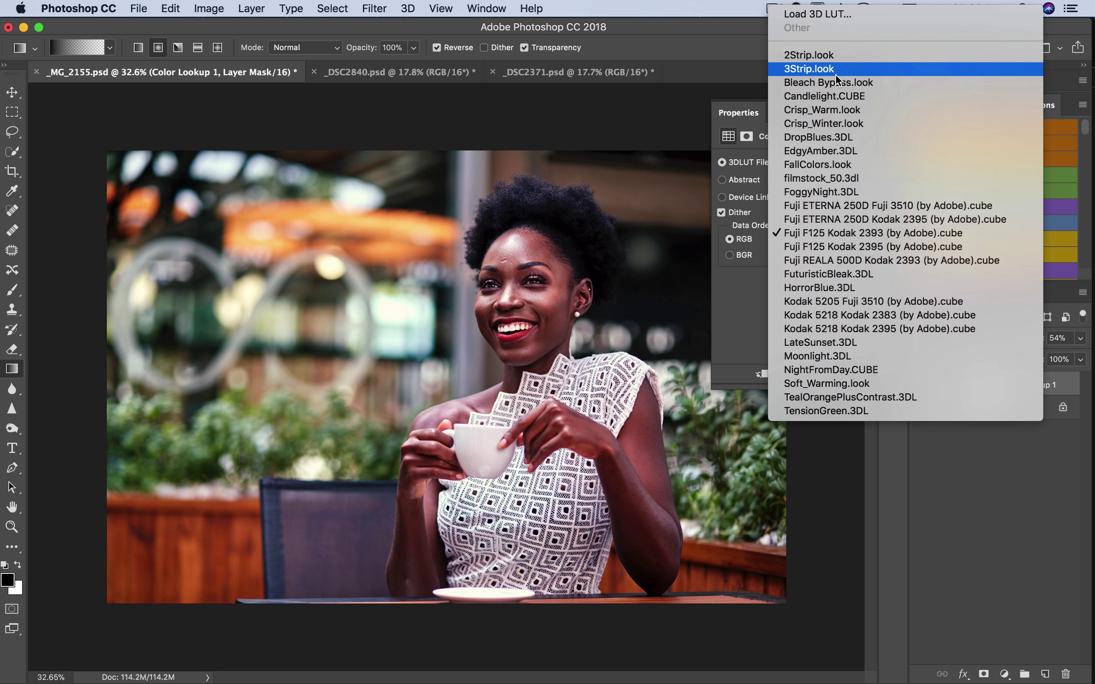
left_click(837, 13)
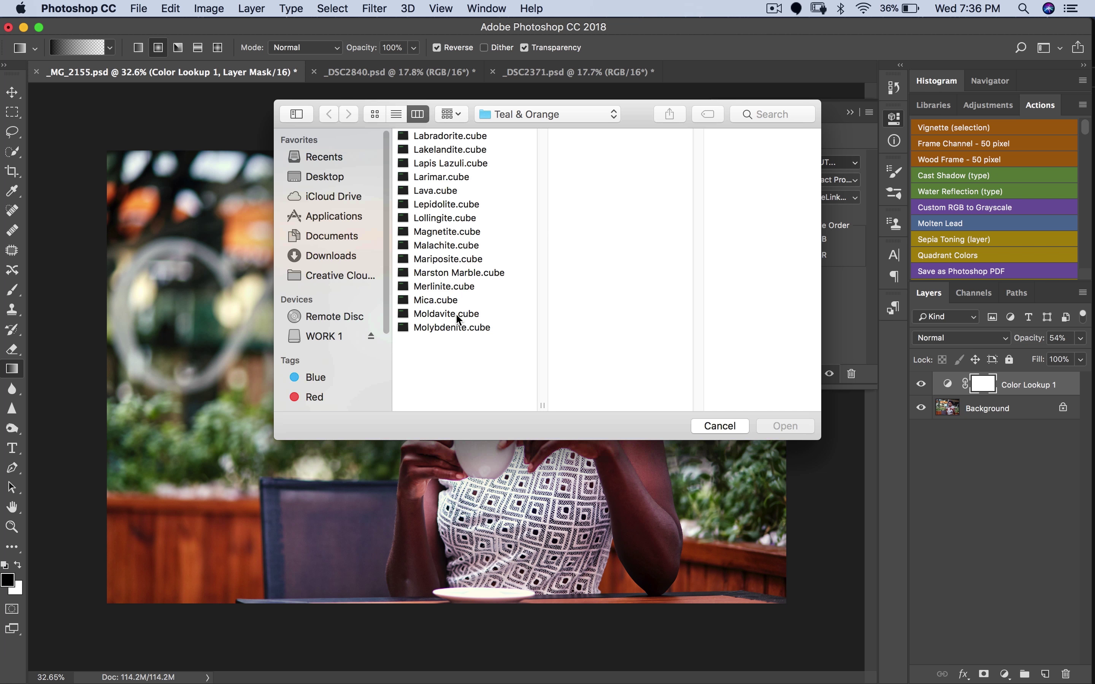
left_click(453, 321)
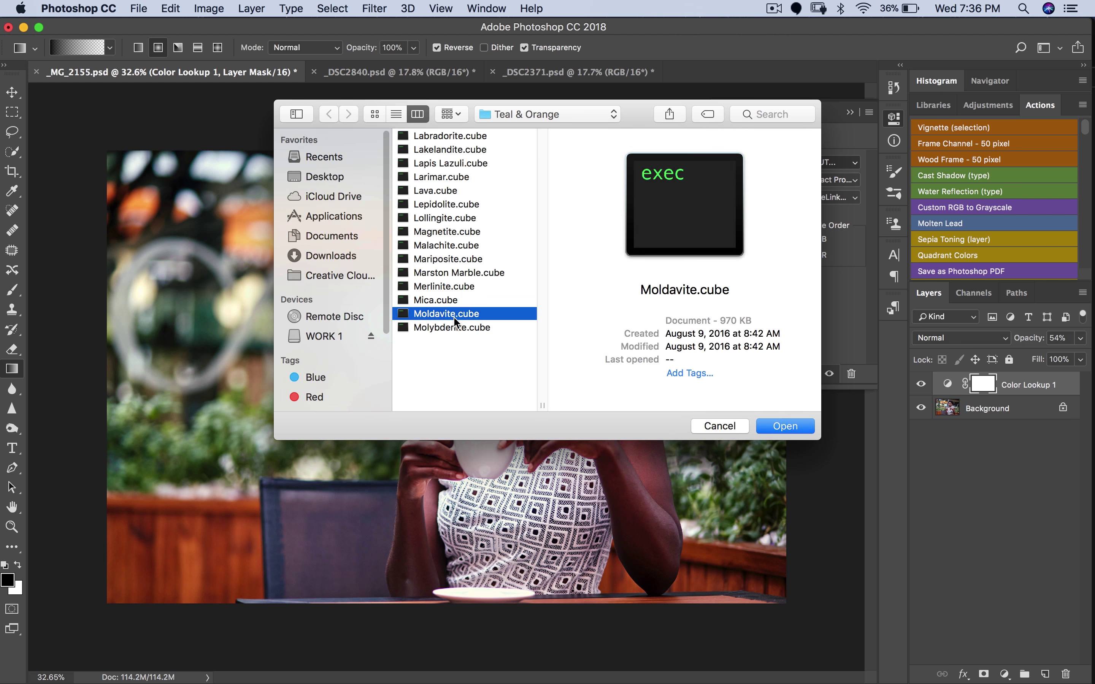
left_click(776, 425)
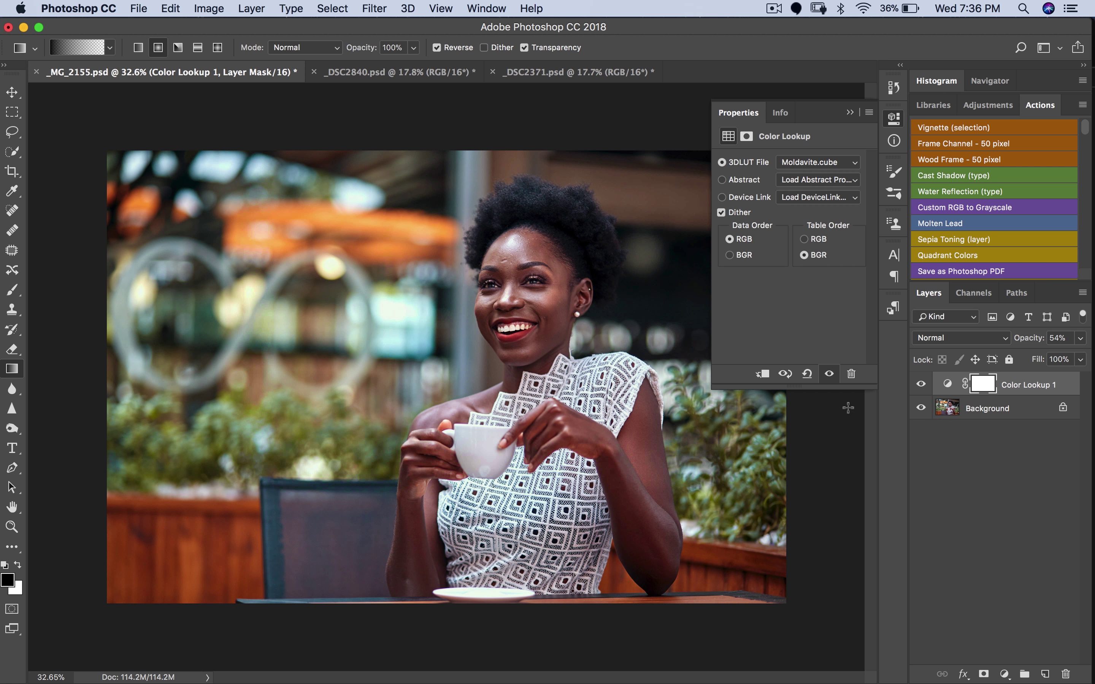
left_click(921, 385)
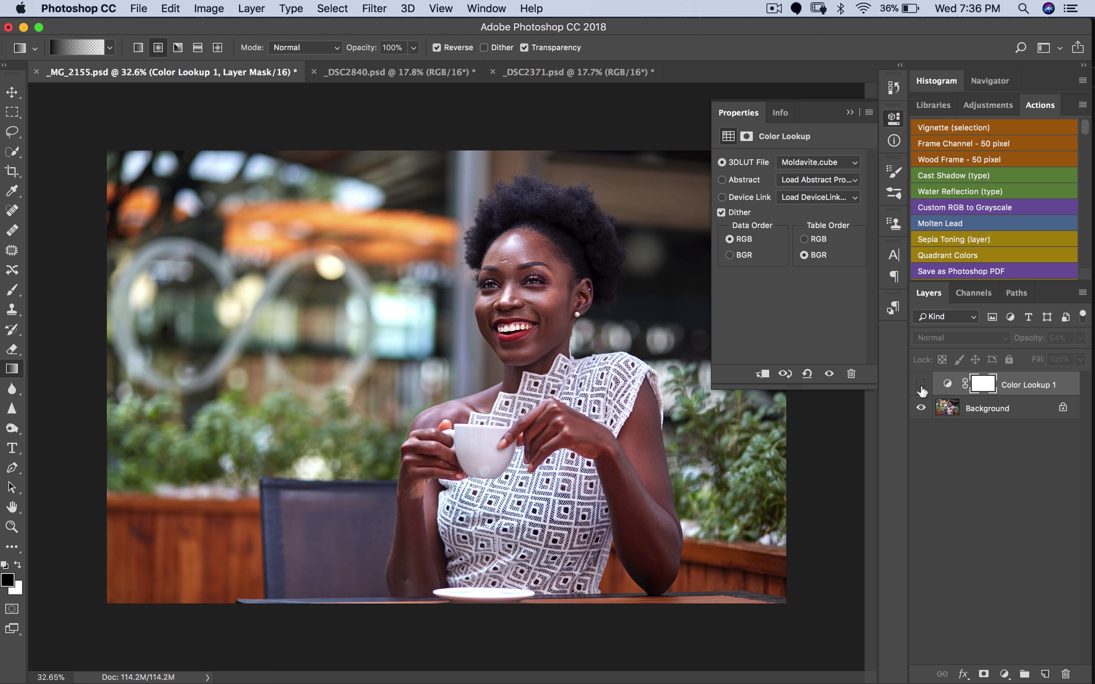
left_click(921, 384)
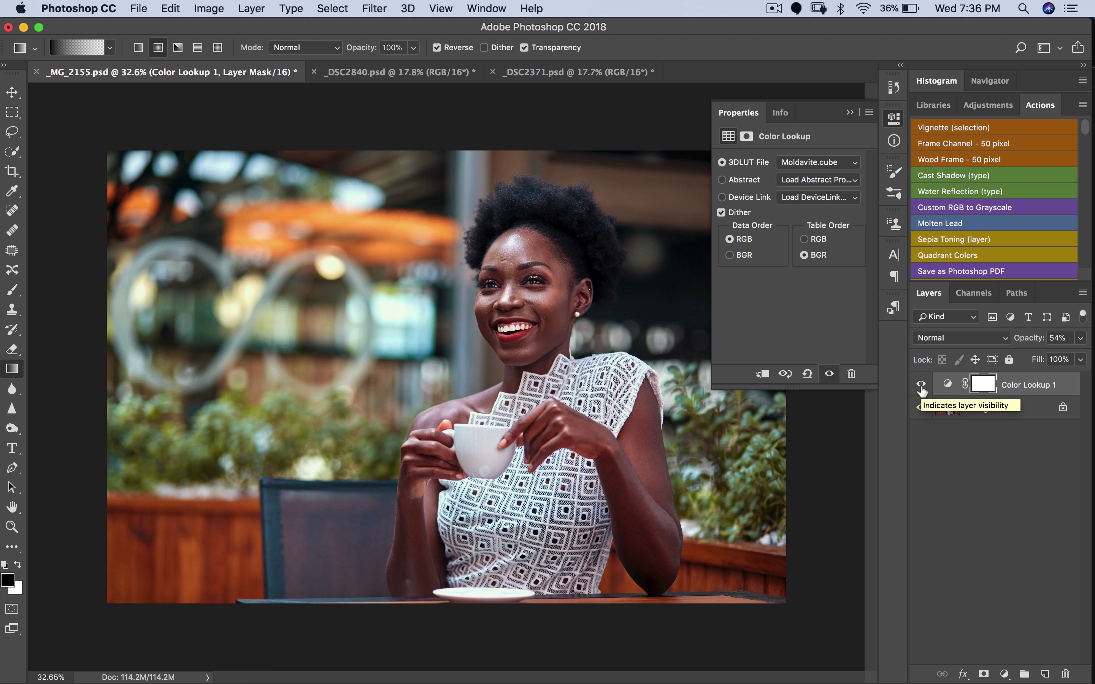
Raise Color Lookup 1 to 100% opacity and toggle it to compare before and after
left_click(1080, 338)
left_click_drag(1049, 357, 1082, 356)
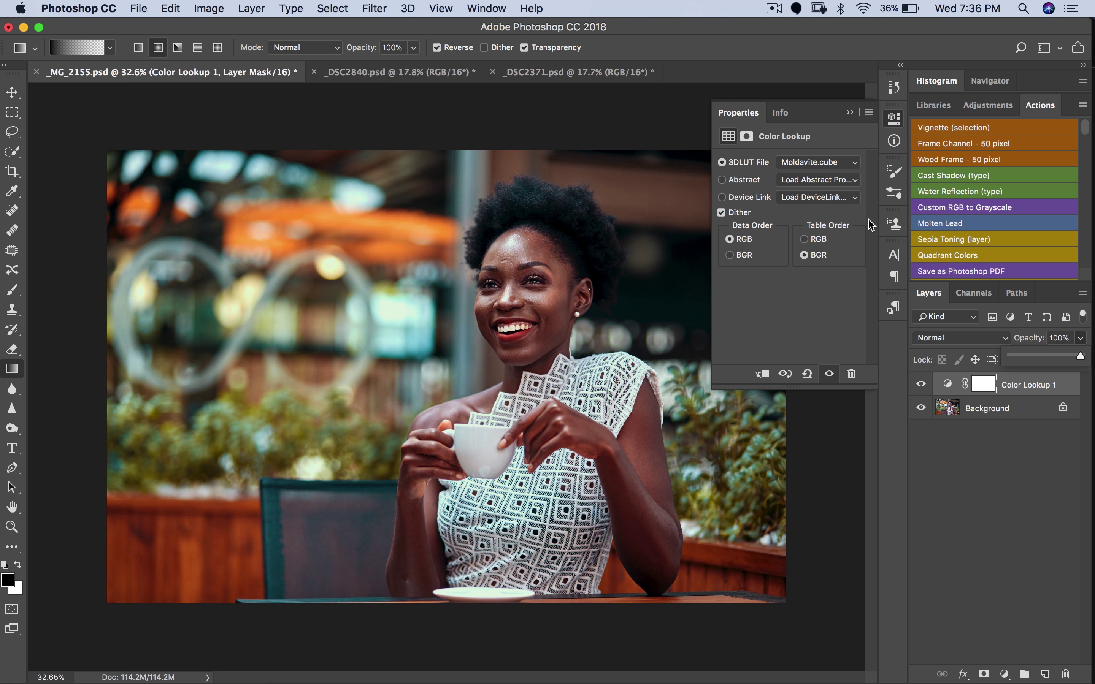
left_click(851, 112)
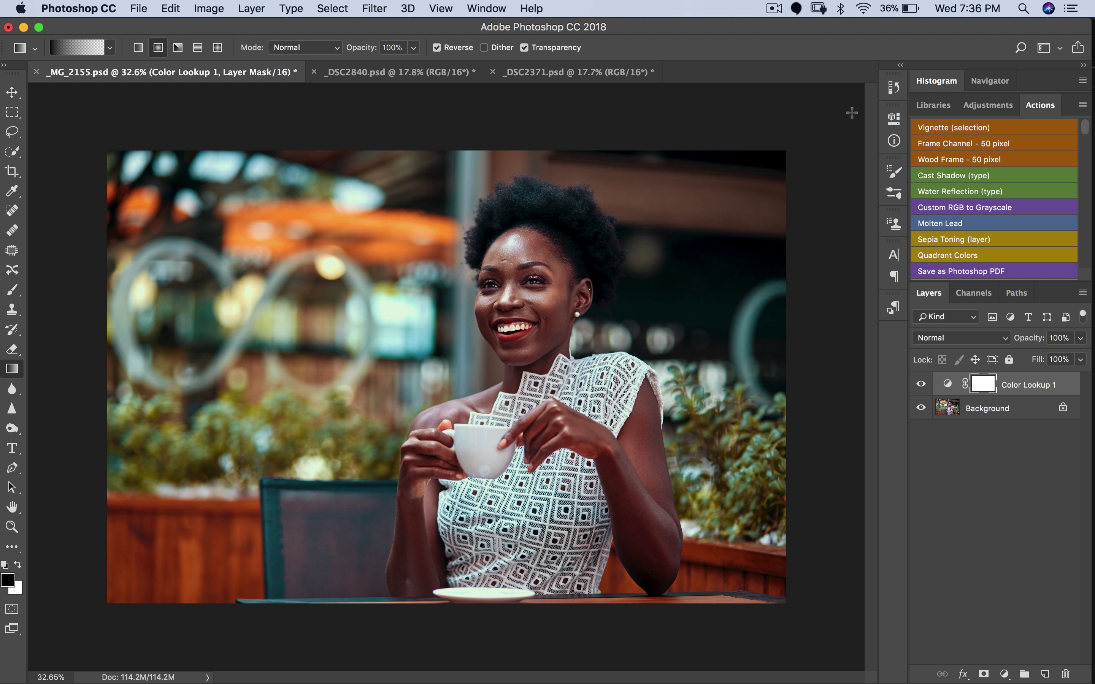
left_click(922, 385)
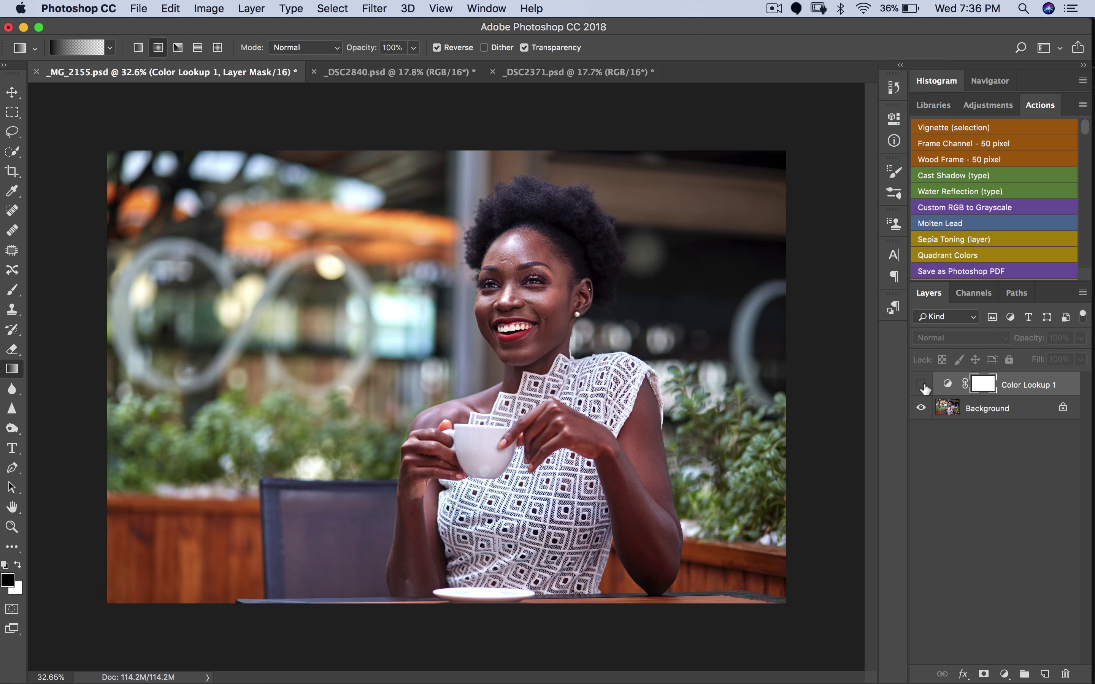
left_click(921, 385)
left_click(922, 385)
left_click(921, 385)
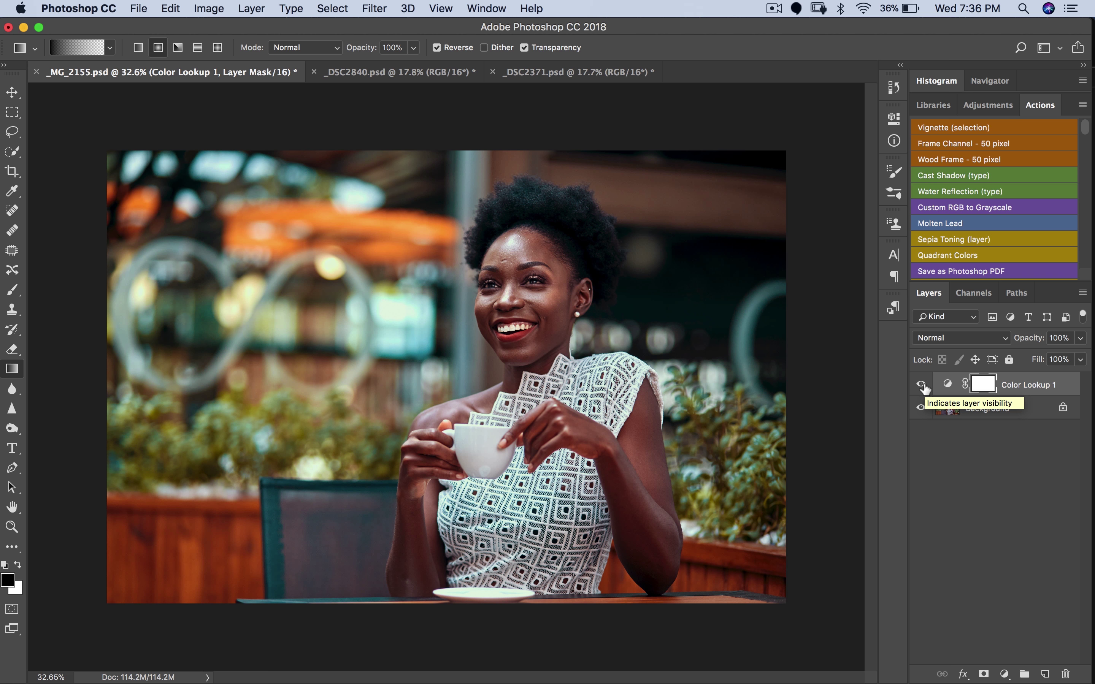
left_click(1019, 388)
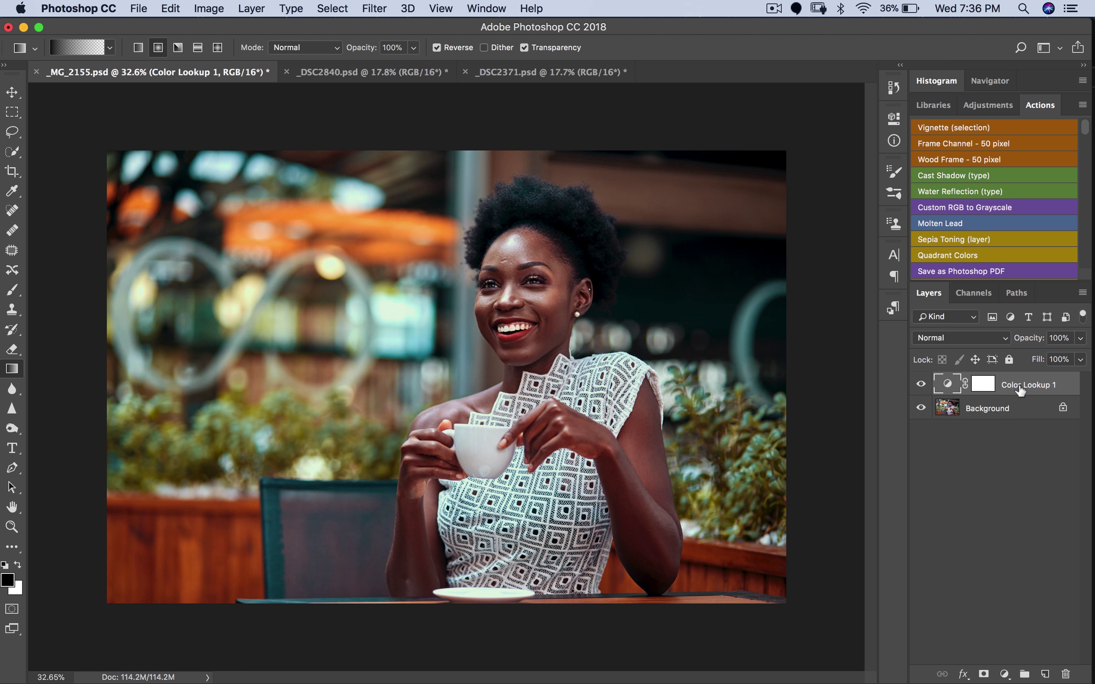
key("BackSpace")
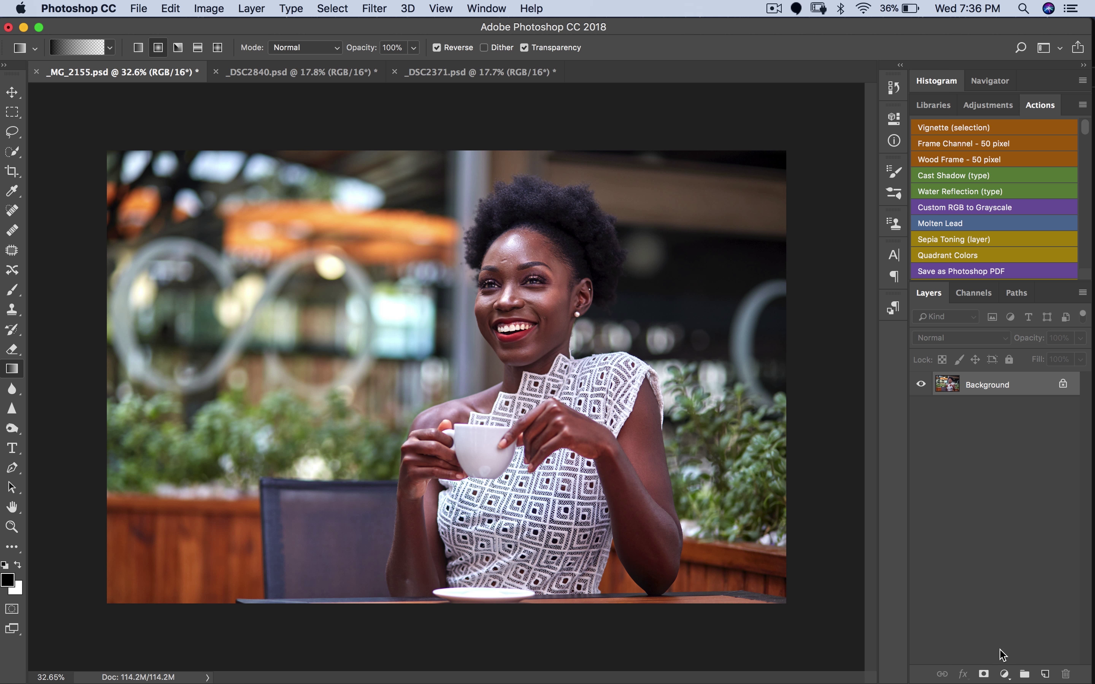
left_click(1005, 675)
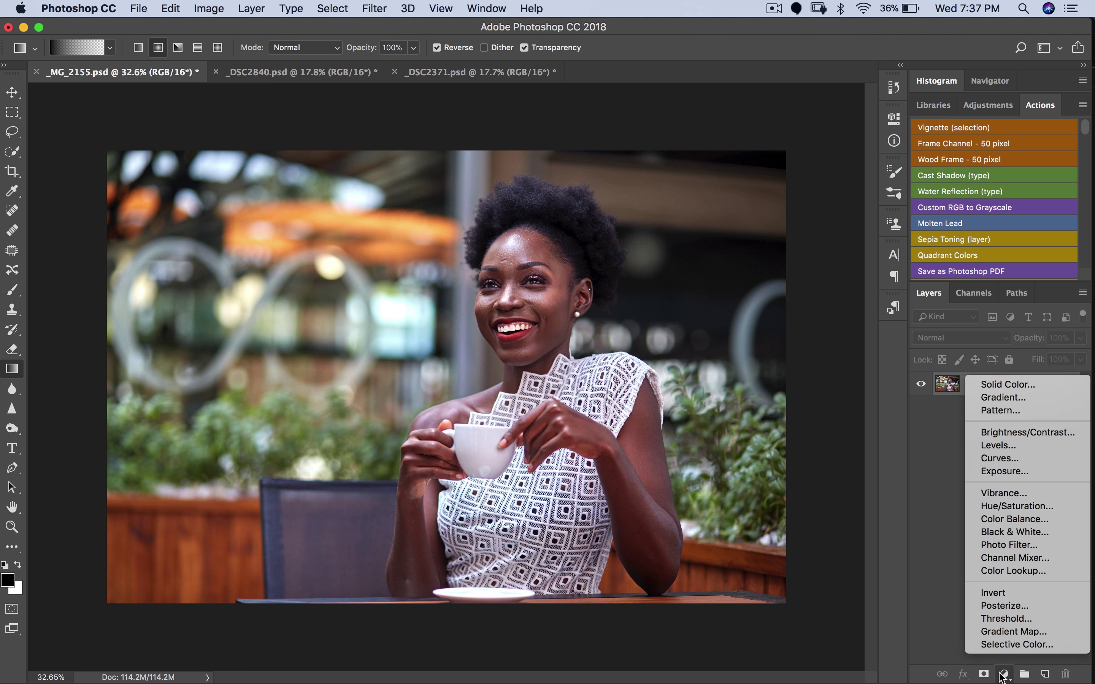
left_click(1013, 572)
left_click(814, 163)
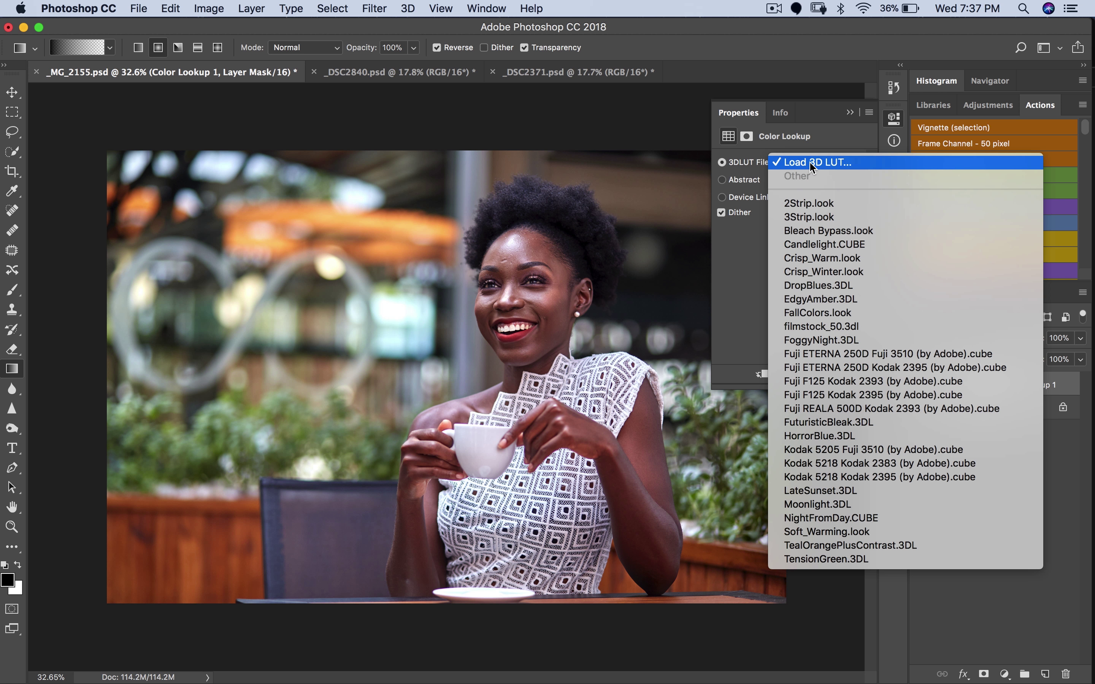
left_click(811, 164)
left_click(493, 315)
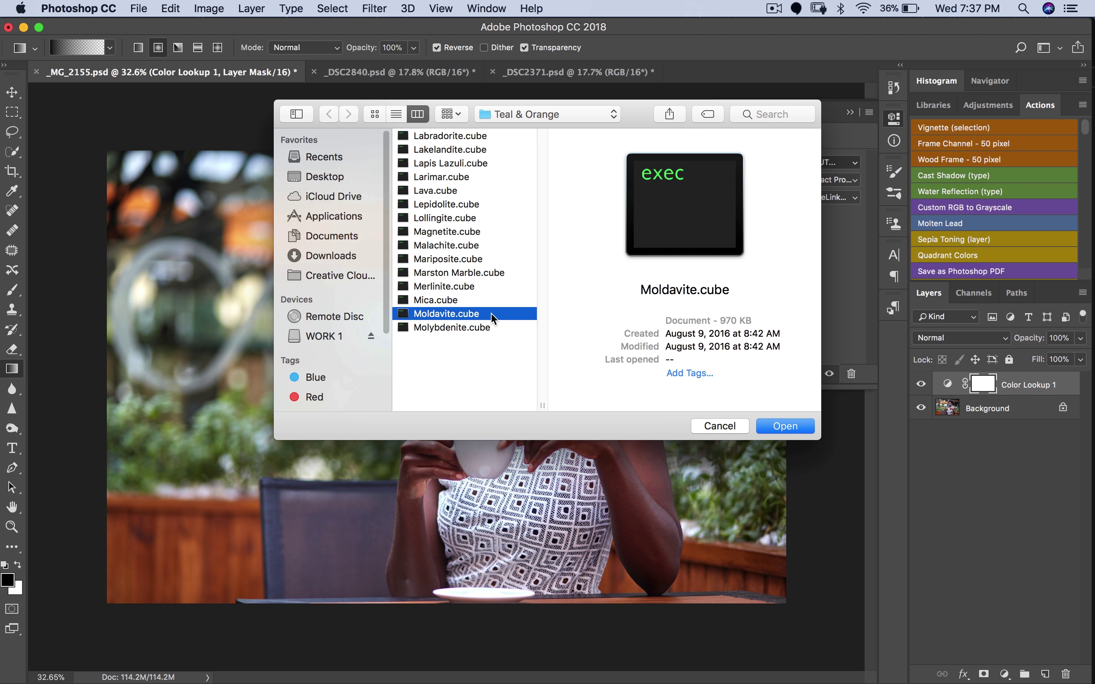
left_click(784, 425)
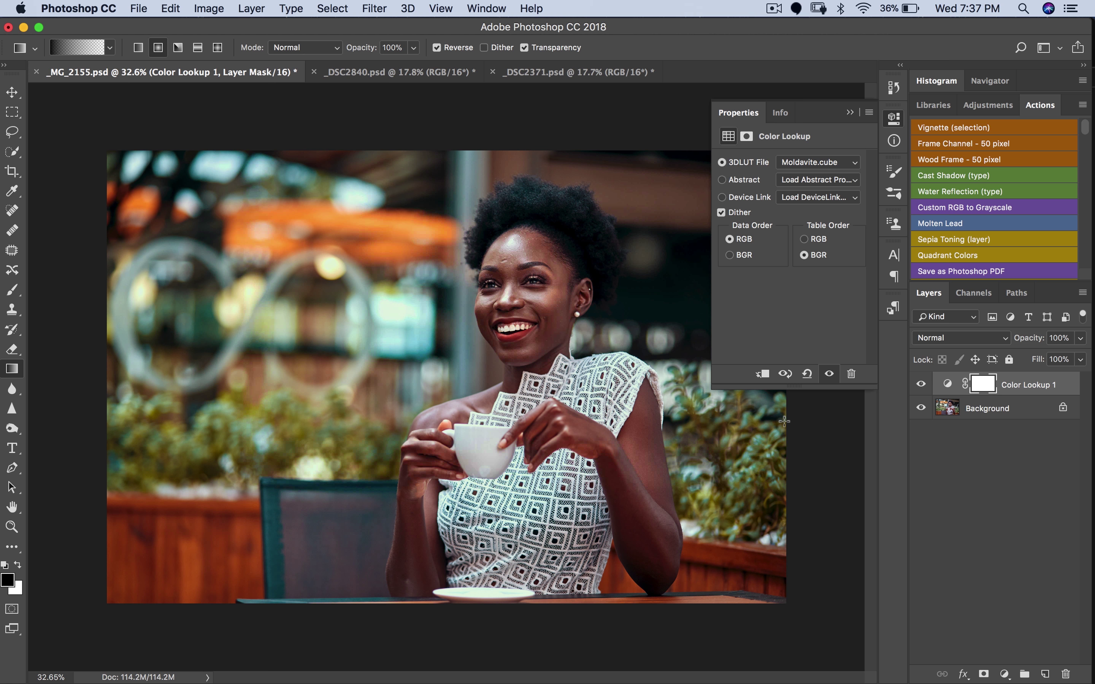
left_click(922, 385)
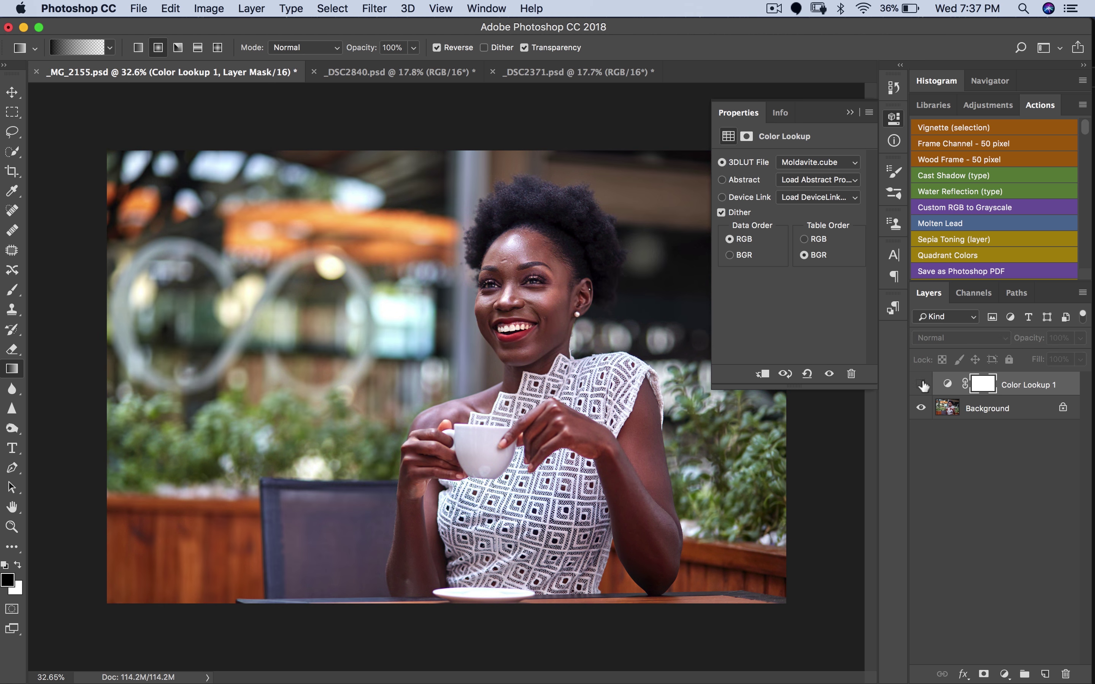
left_click(921, 384)
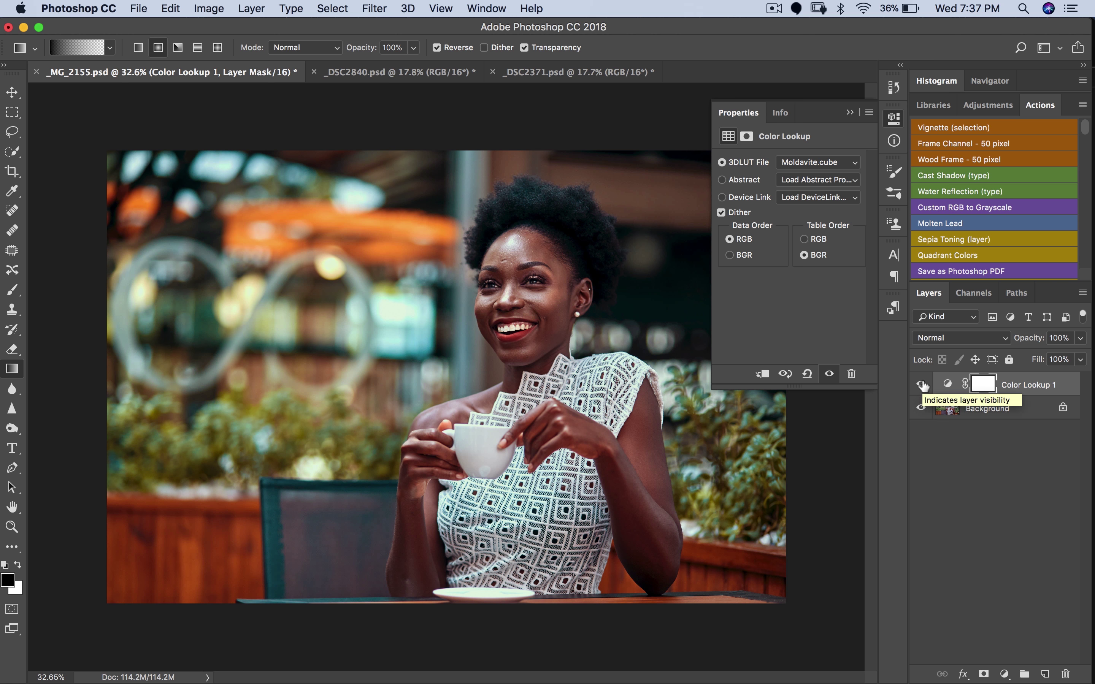
left_click(1081, 338)
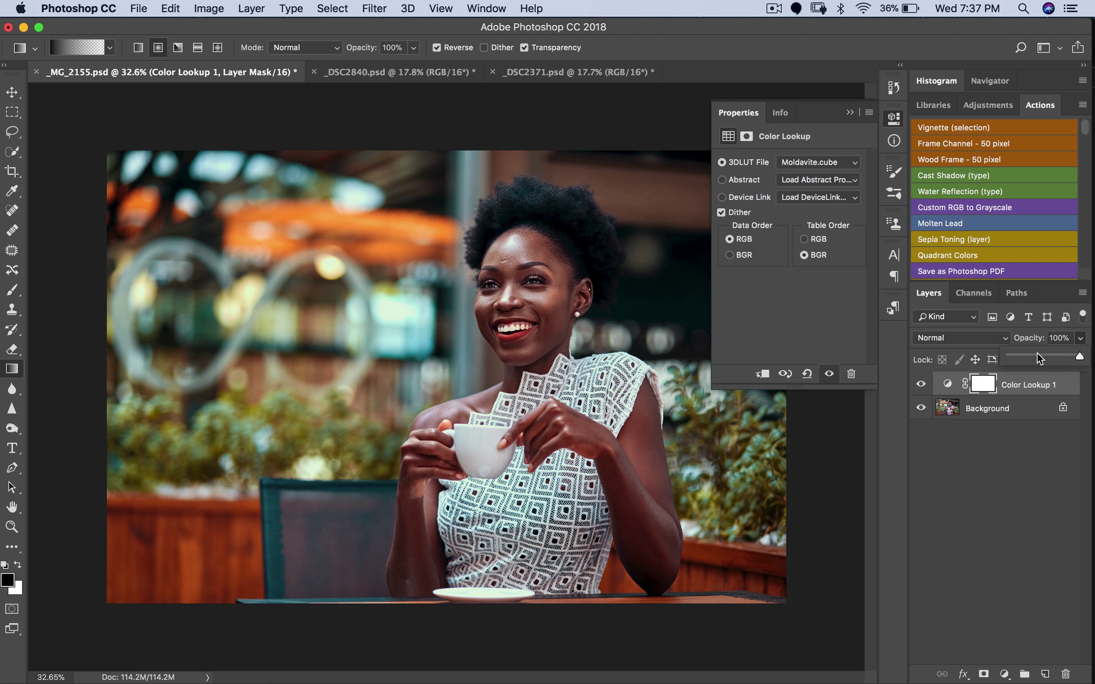
left_click_drag(1040, 357, 1093, 357)
left_click(1040, 492)
left_click(850, 112)
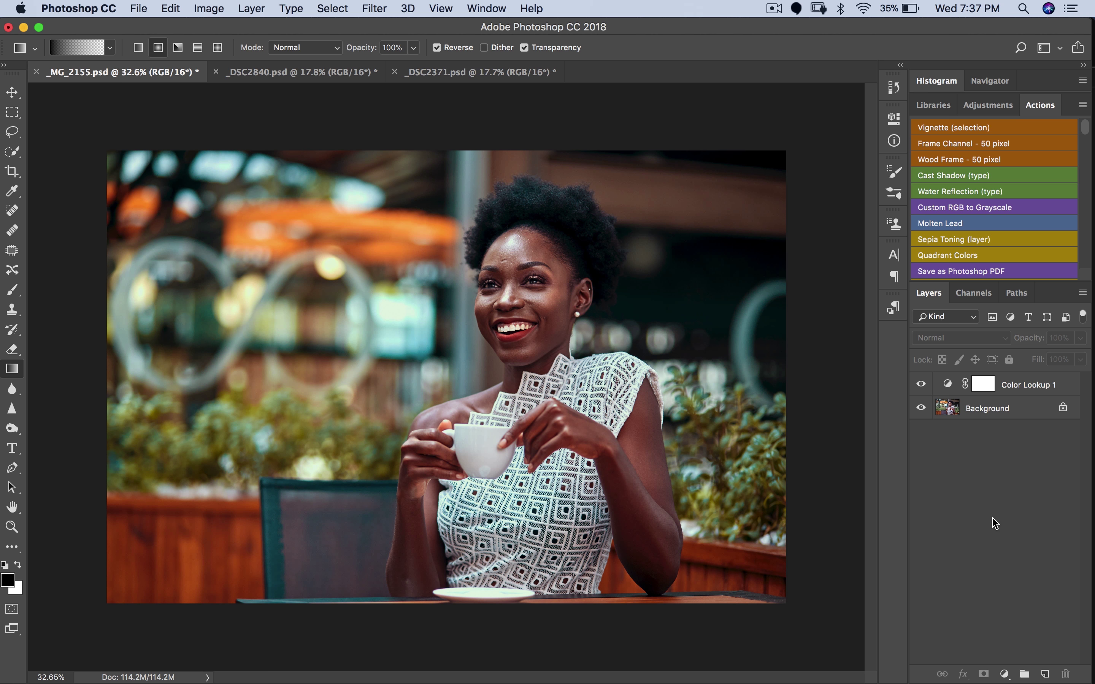
In Color Lookup 1's Blending Options, split the Underlying Layer white Blend If slider to 82/172
left_click(949, 386)
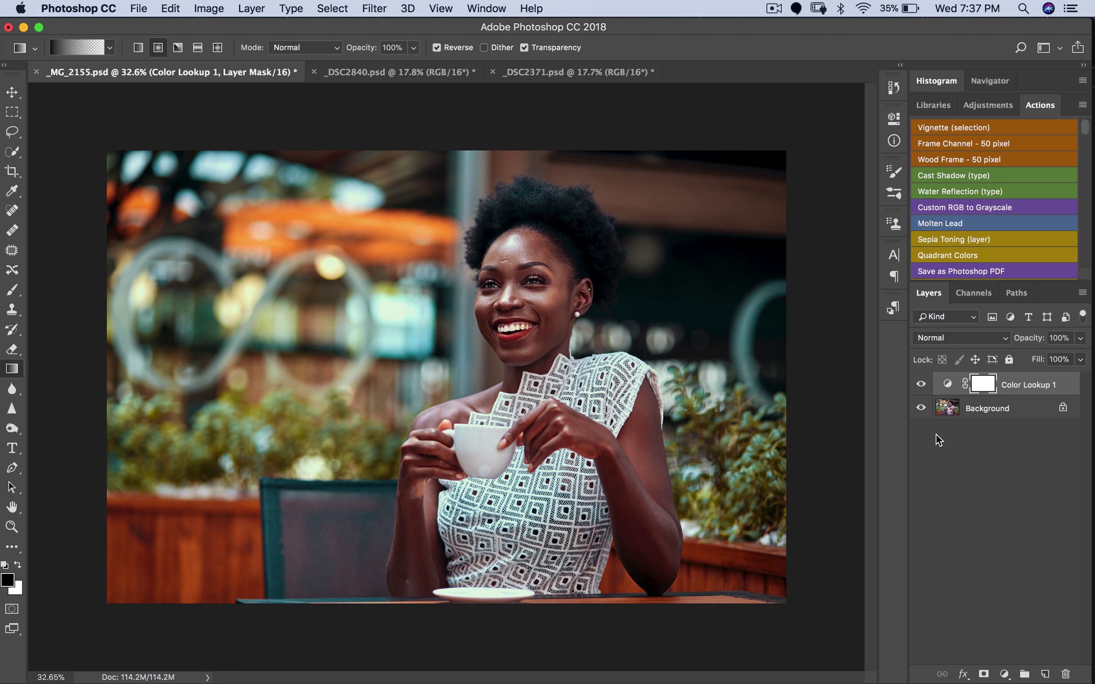
left_click(1004, 674)
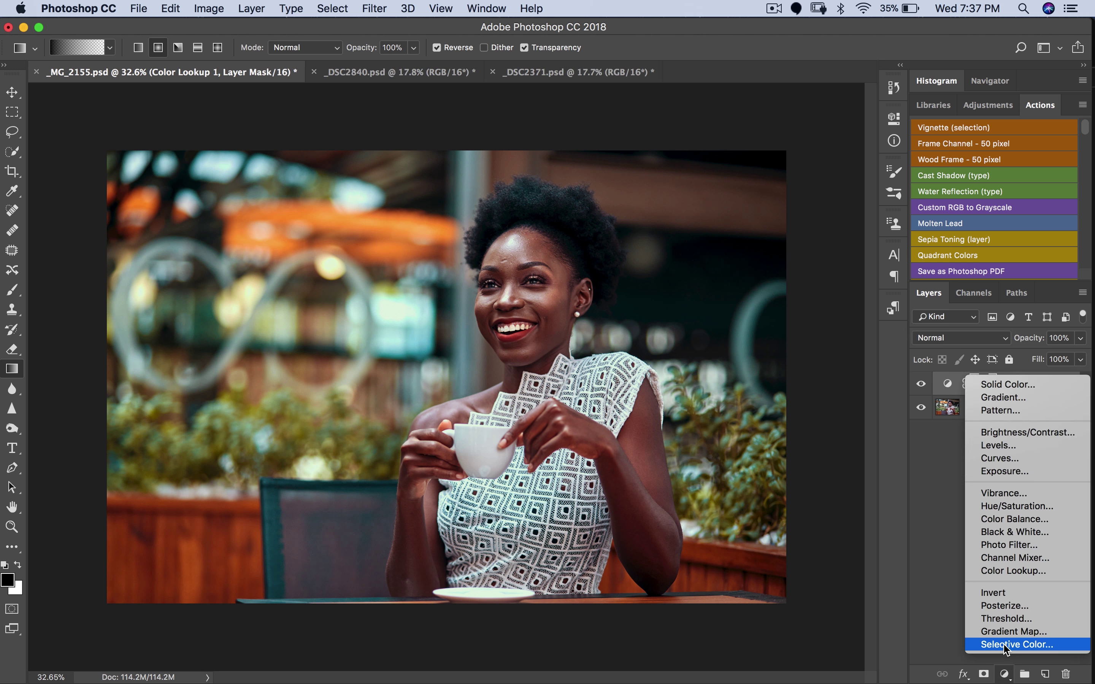
left_click(941, 589)
left_click(963, 675)
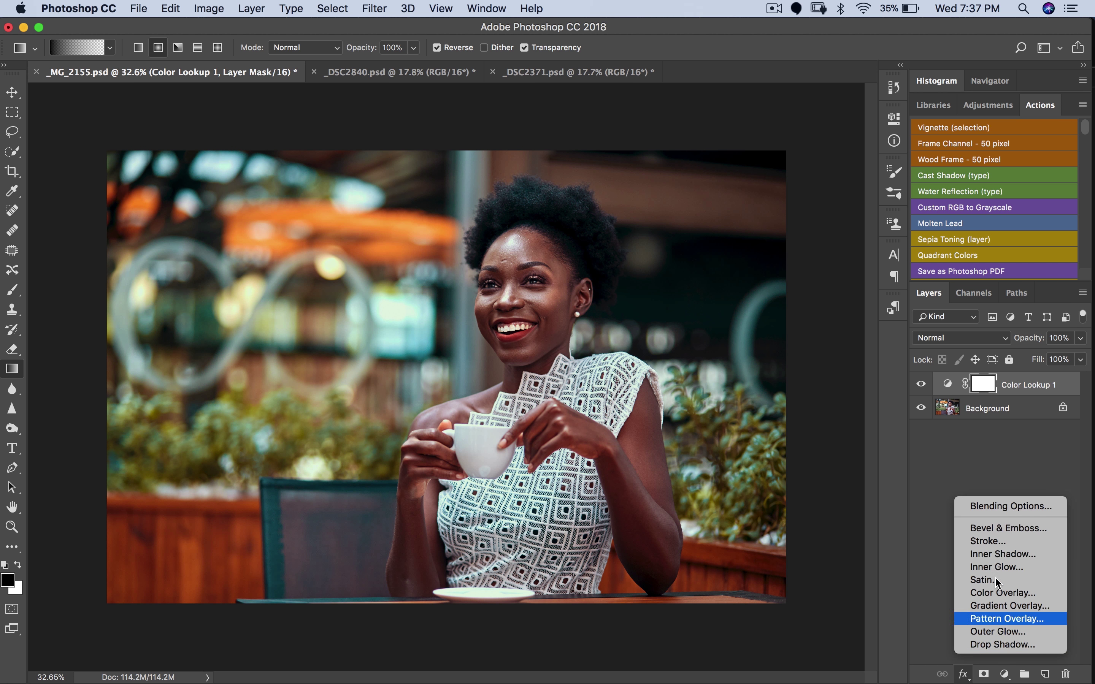
left_click(992, 506)
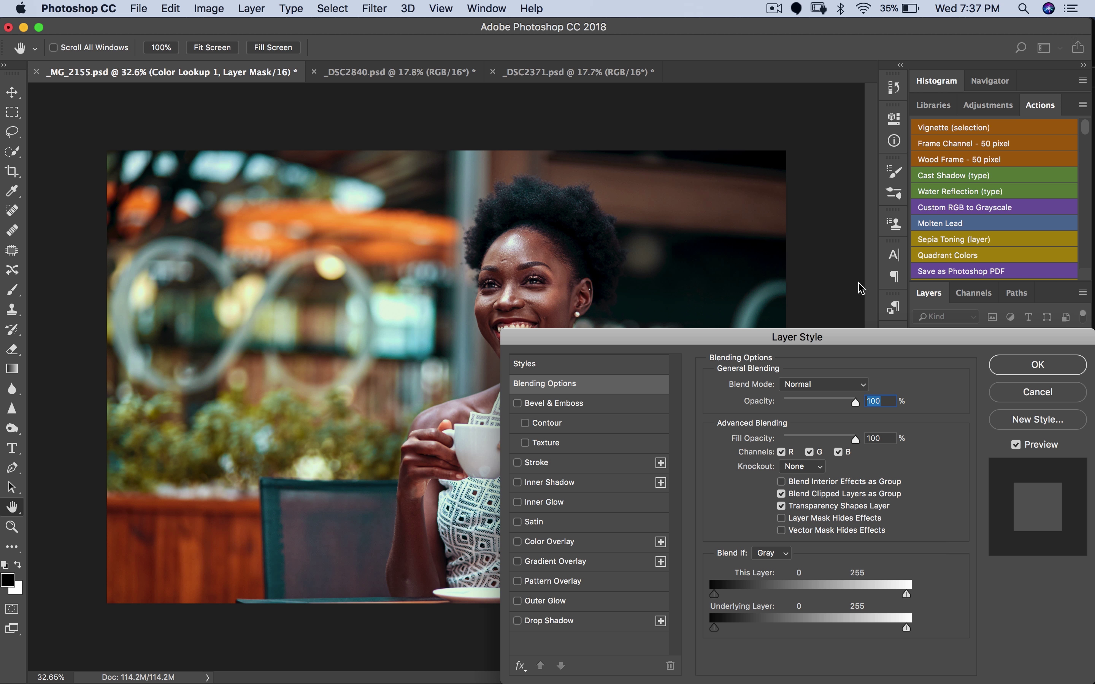
left_click_drag(829, 338, 913, 33)
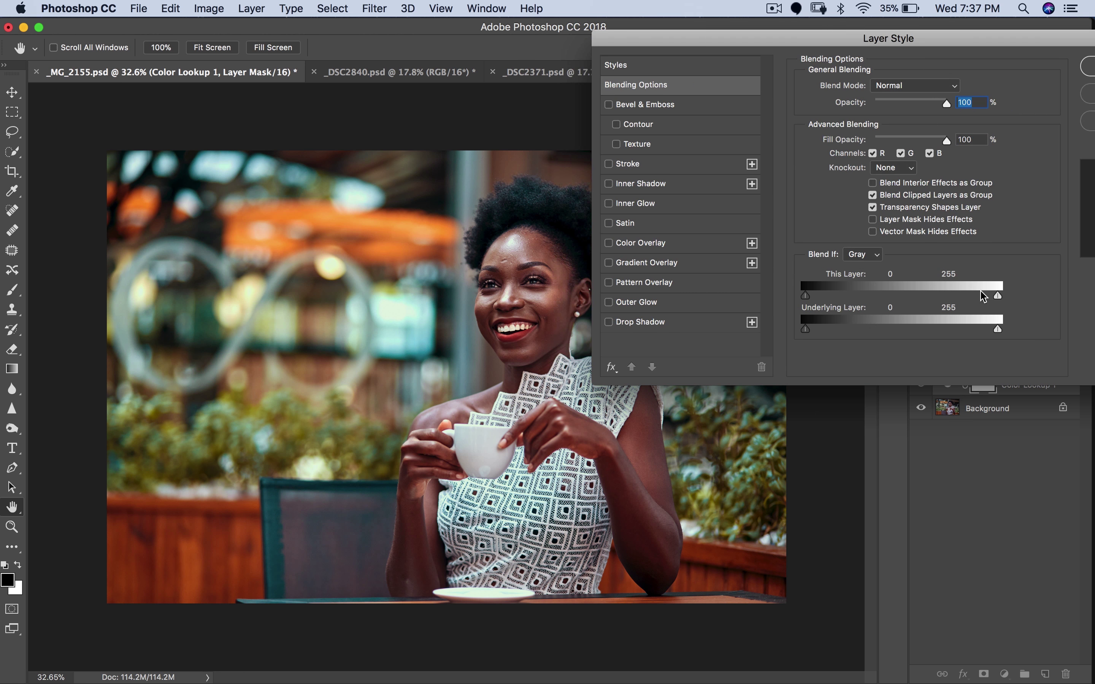
left_click_drag(997, 330, 935, 330)
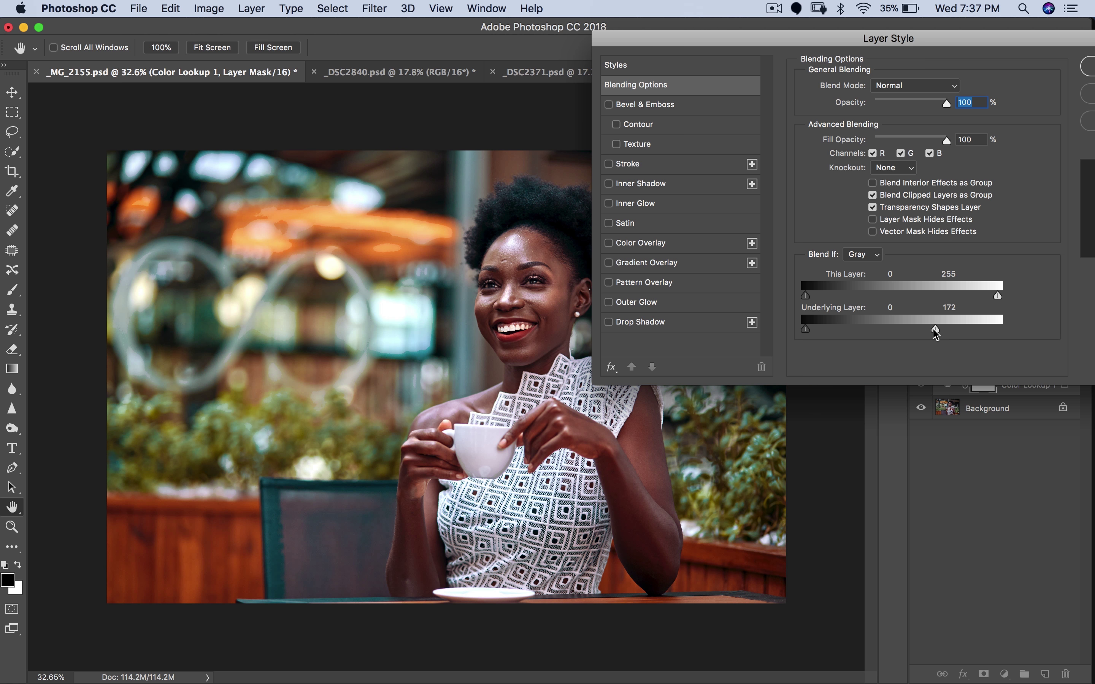
left_click_drag(935, 330, 868, 330)
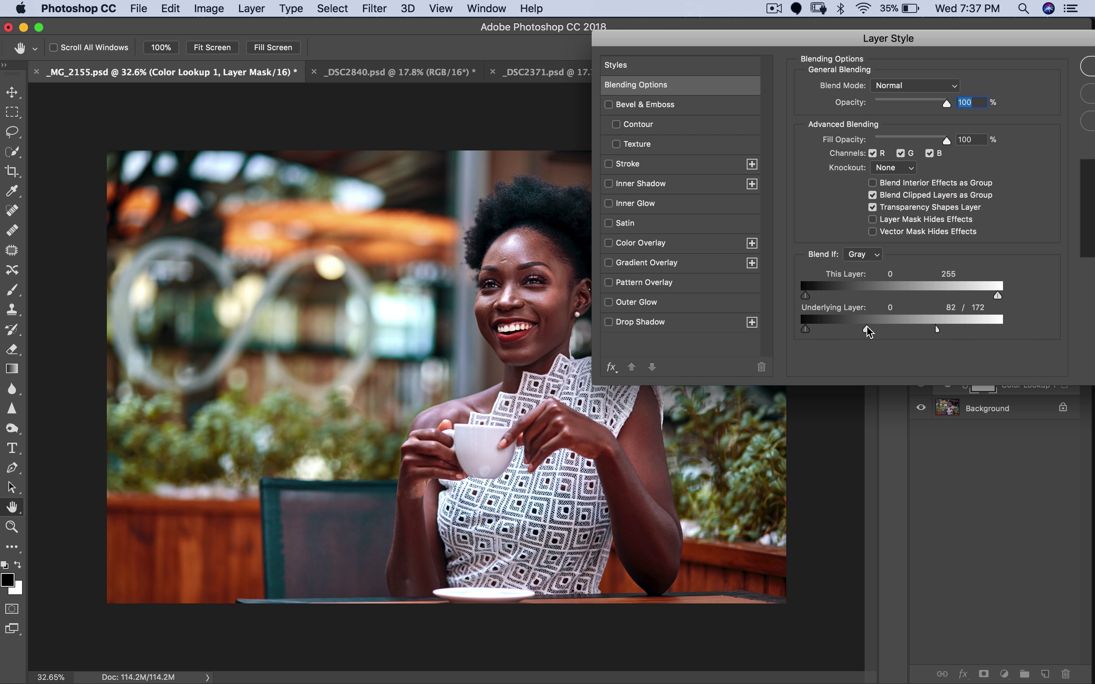
key("Return")
key("g")
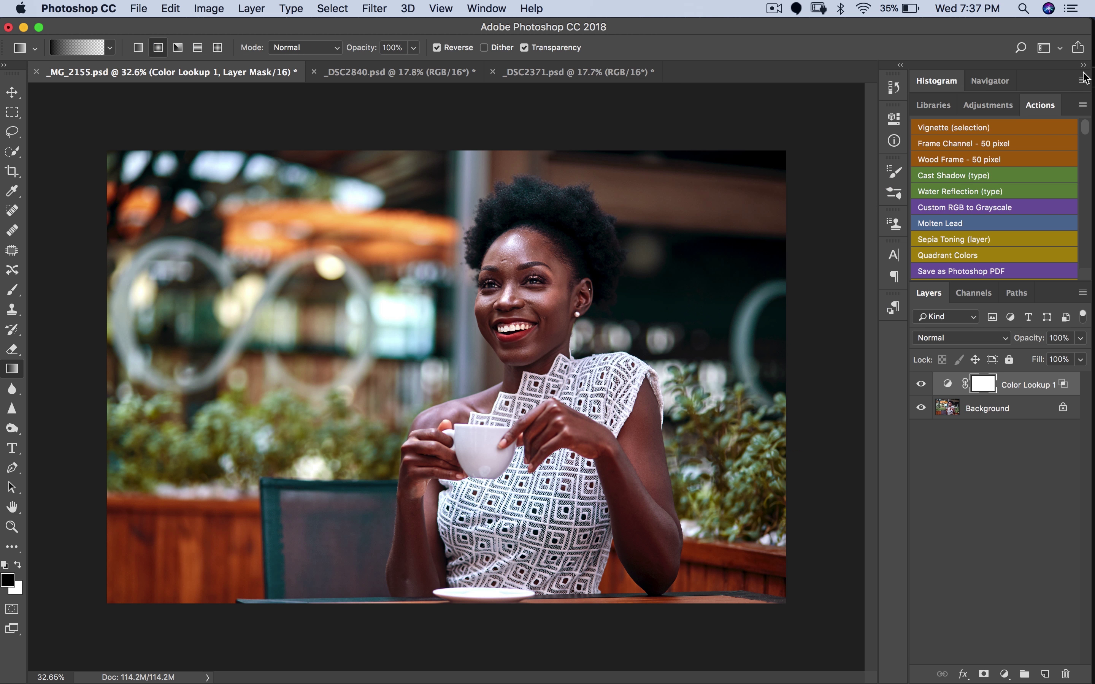
left_click(922, 388)
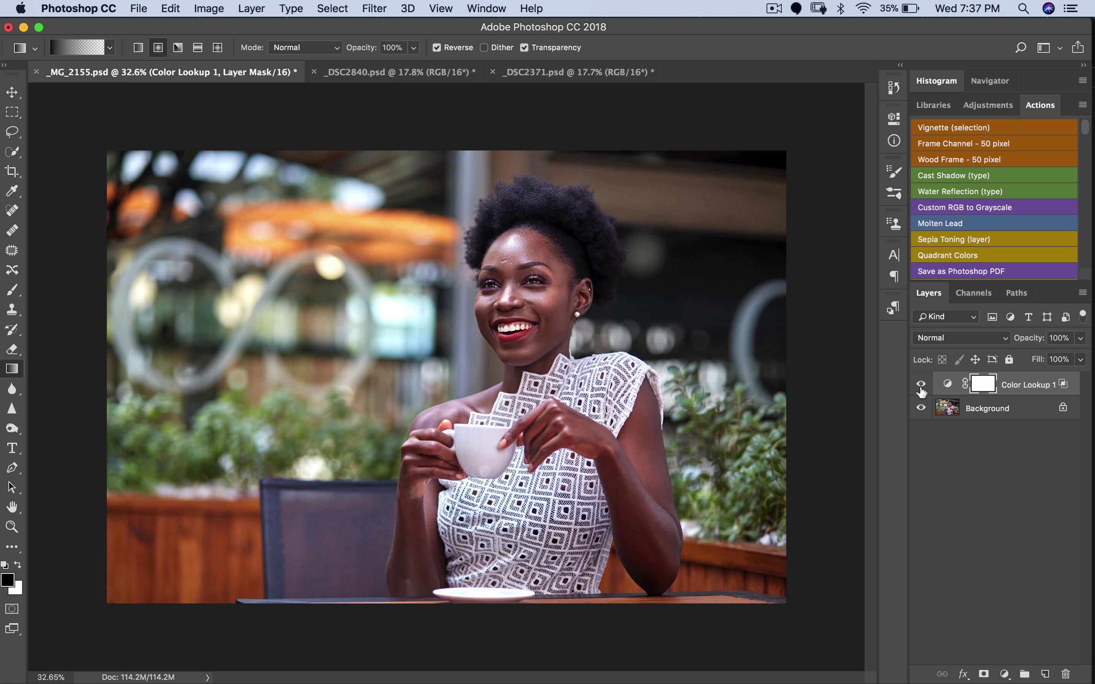
left_click(921, 388)
left_click(921, 388)
left_click(921, 388)
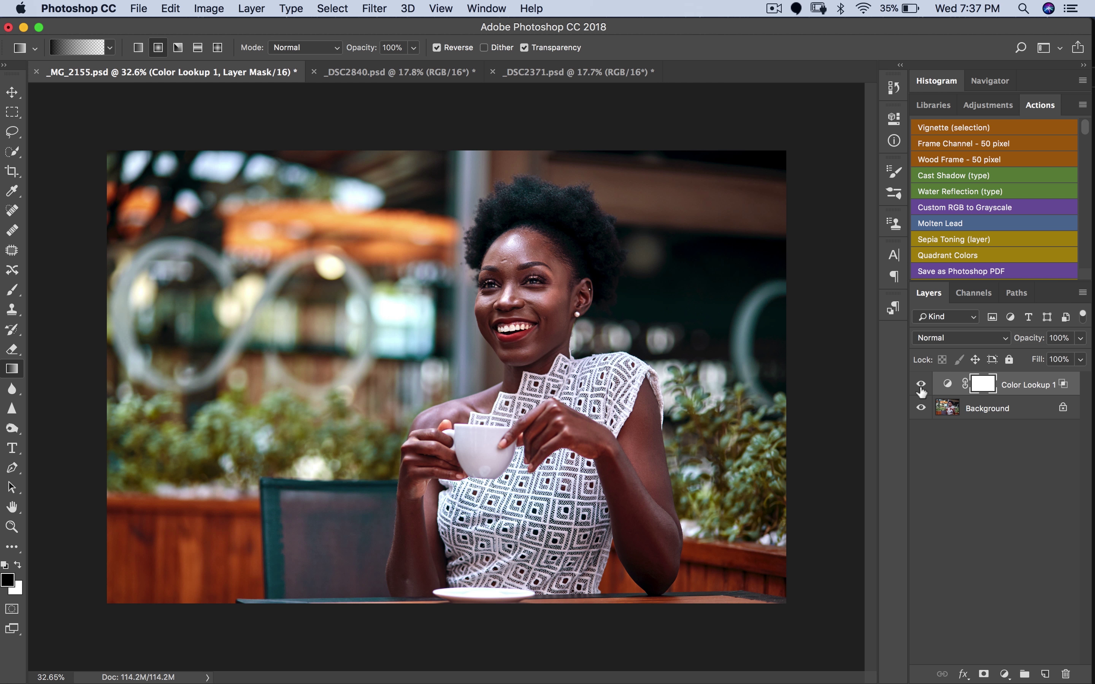
left_click(921, 389)
left_click(922, 388)
left_click(921, 388)
left_click(922, 389)
Create Layer 1 and draw a radial black-edged gradient outward from the woman's face
left_click(1005, 675)
left_click(920, 507)
left_click(1046, 675)
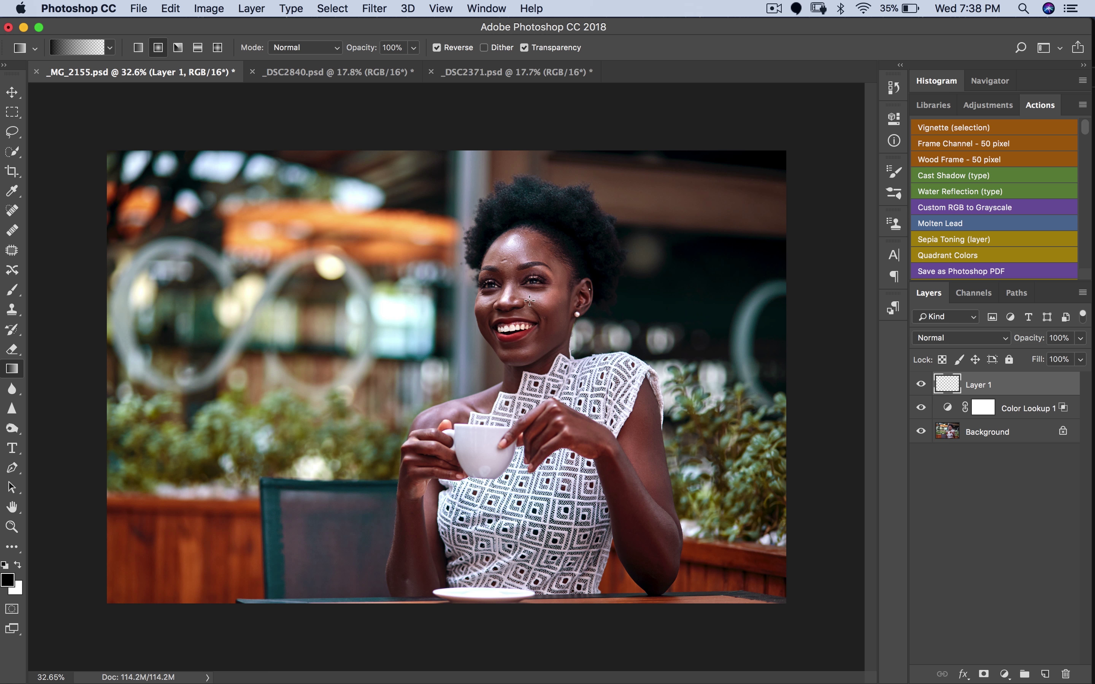
left_click_drag(536, 296, 551, 621)
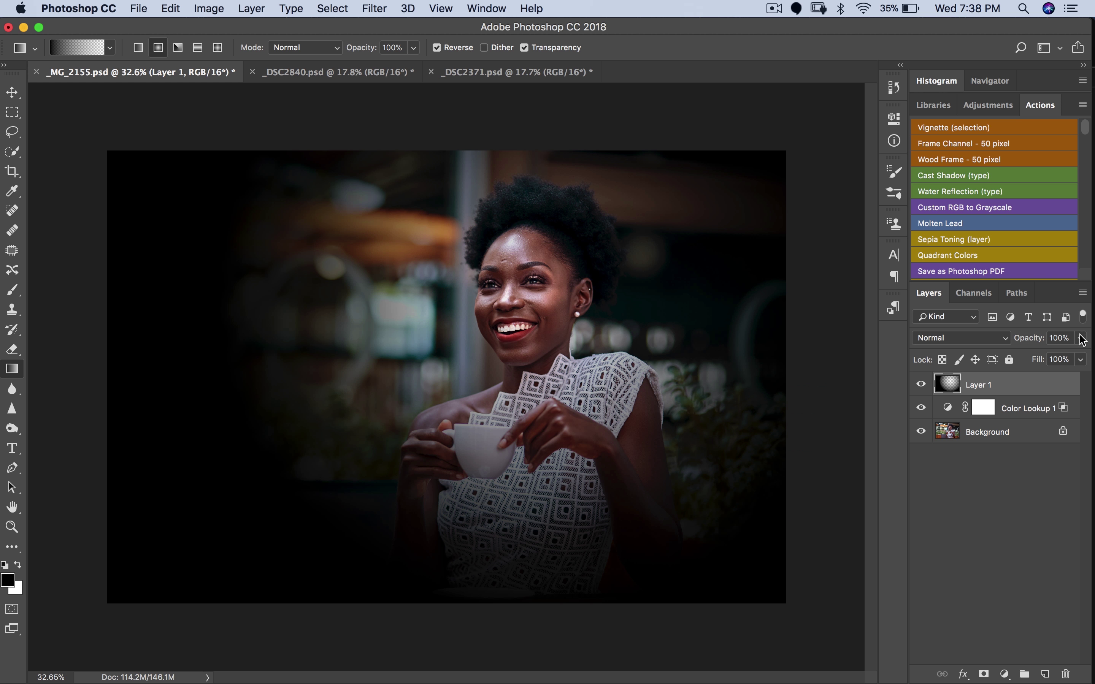
Blend the vignette layer as Soft Light at 57% opacity and compare it on and off
left_click(997, 342)
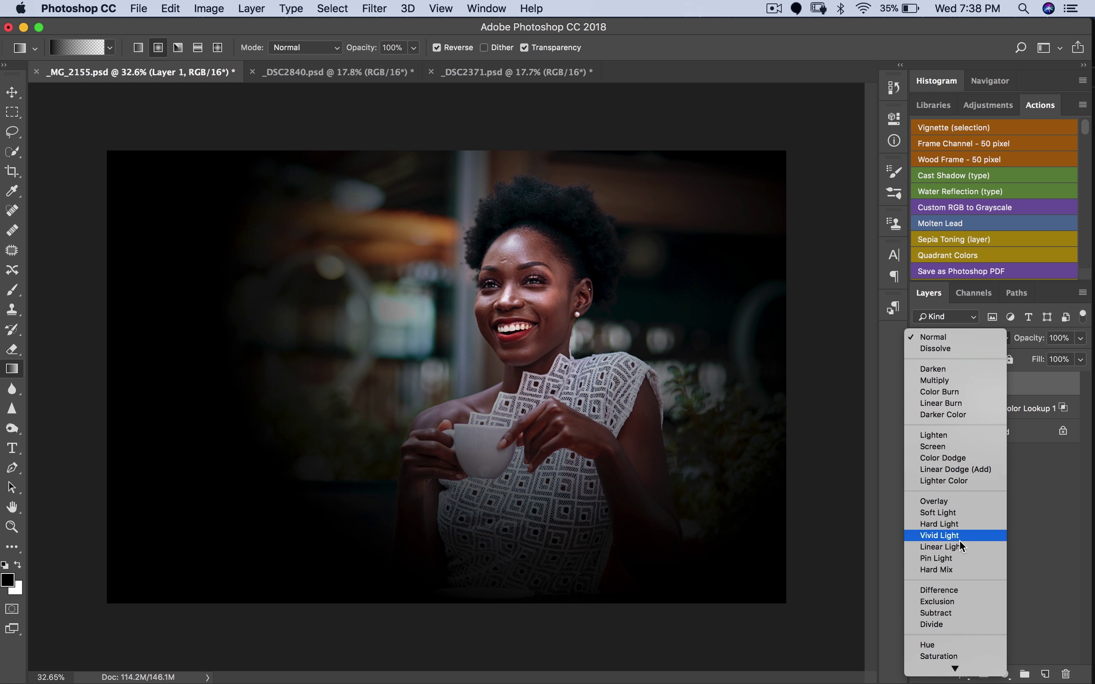
left_click(955, 513)
left_click(959, 339)
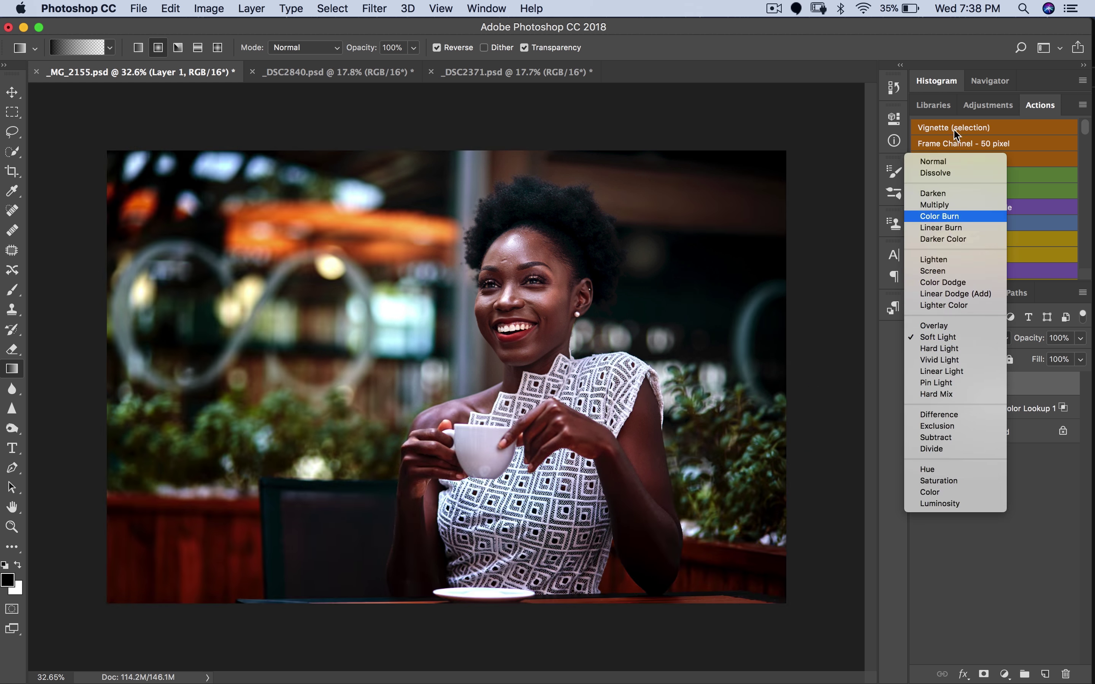
left_click(1050, 491)
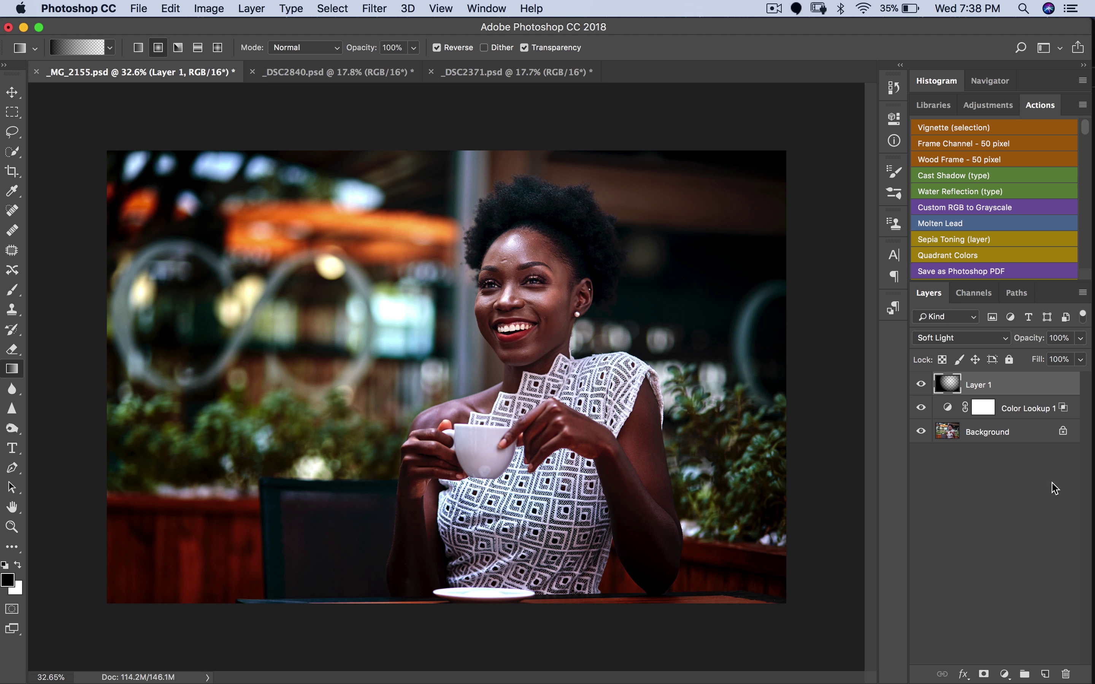
left_click(1081, 341)
left_click(1050, 354)
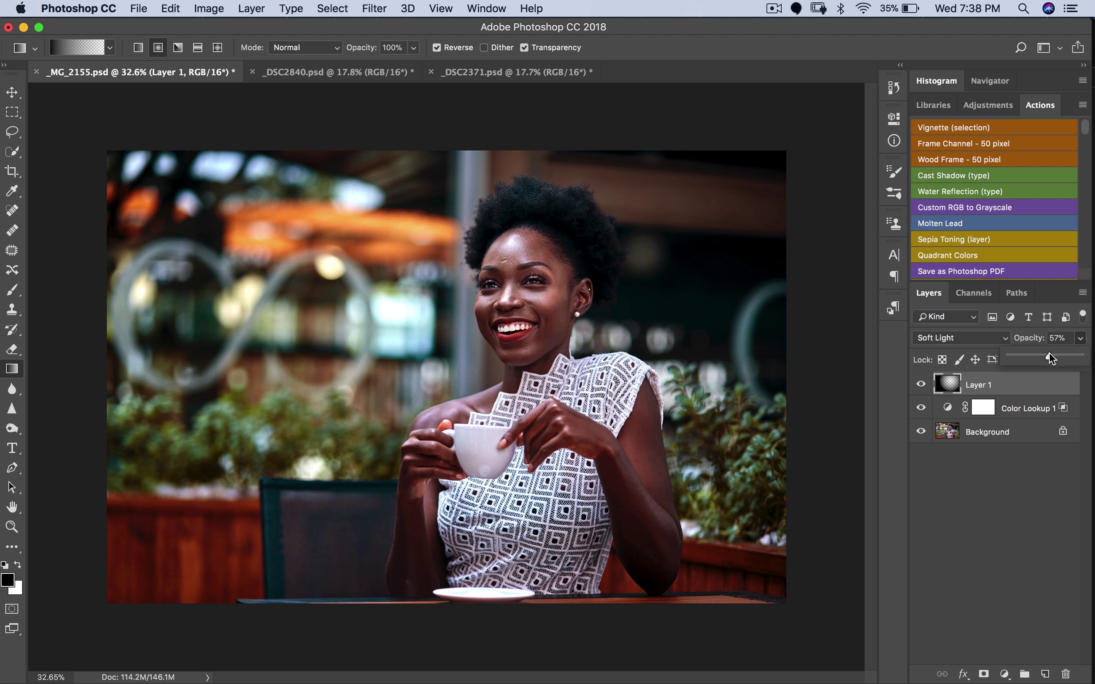
left_click(921, 385)
left_click(921, 384)
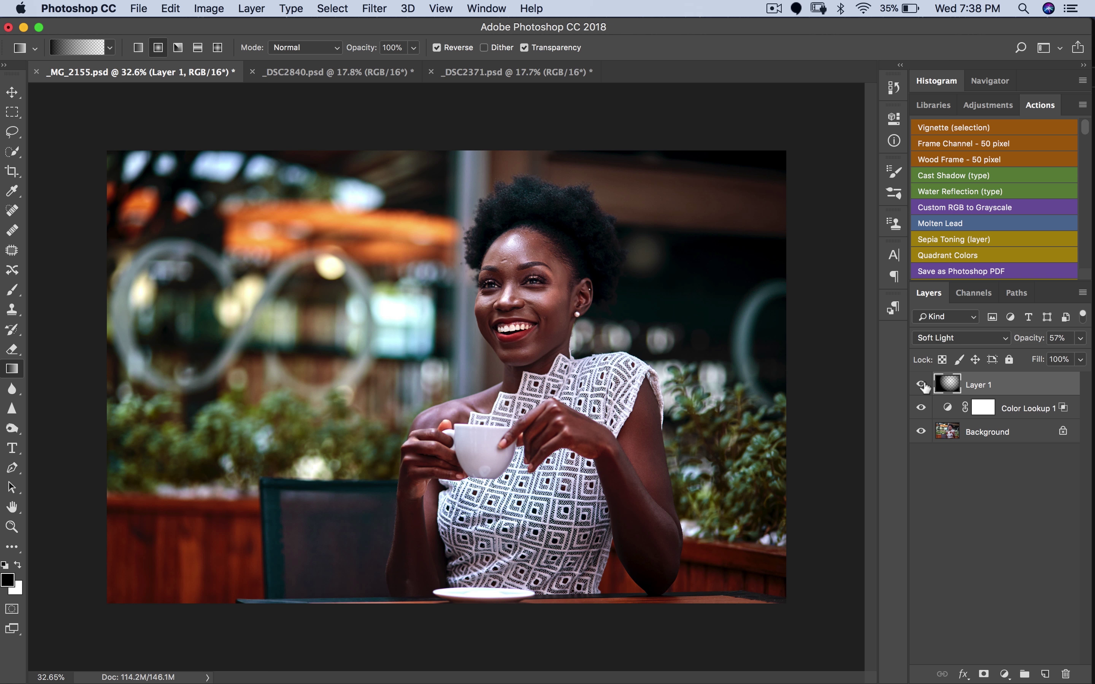
left_click(1060, 507)
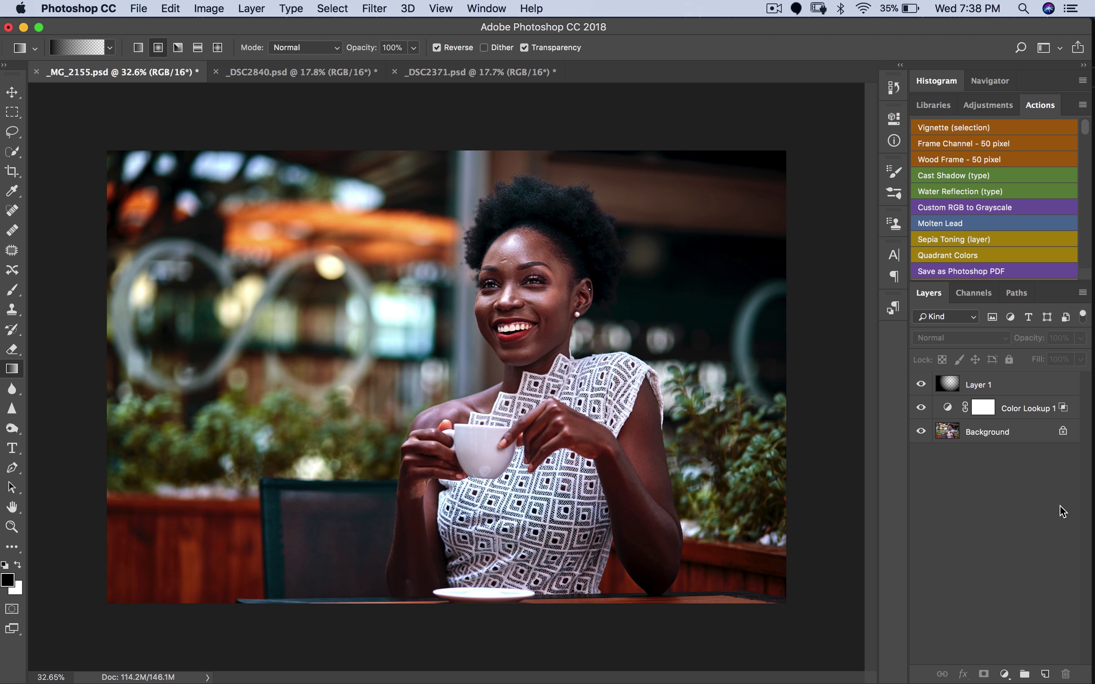
left_click(1023, 385)
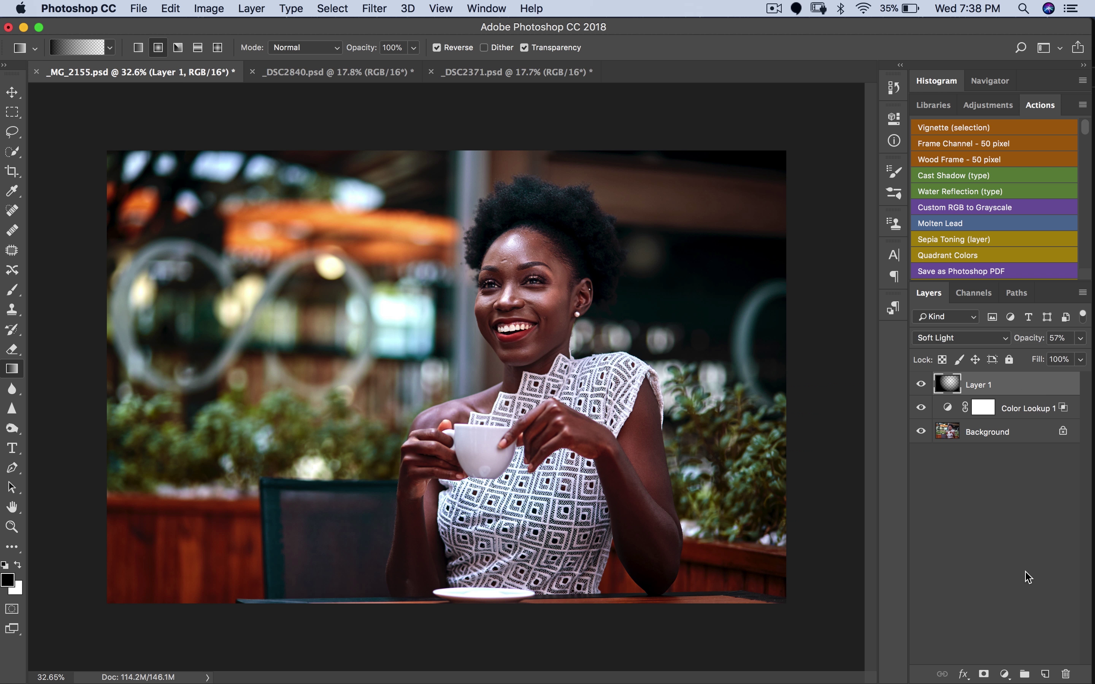
left_click(1003, 676)
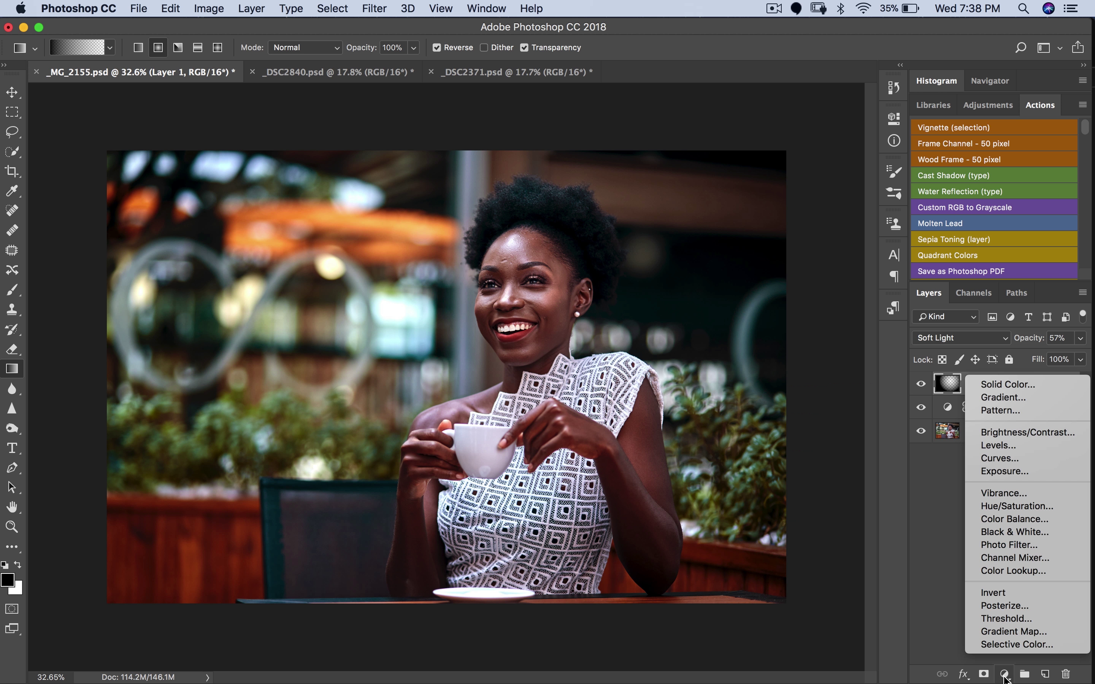
Add a Hue/Saturation layer with saturation lowered to -8
left_click(1018, 507)
left_click_drag(790, 246, 785, 249)
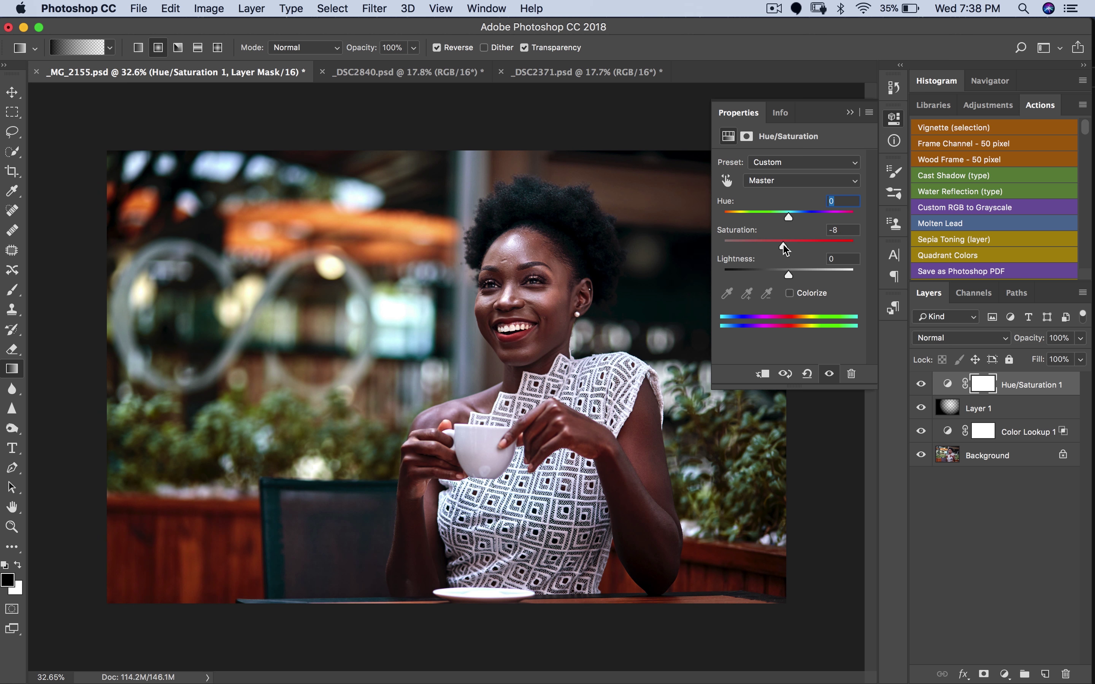
left_click(852, 114)
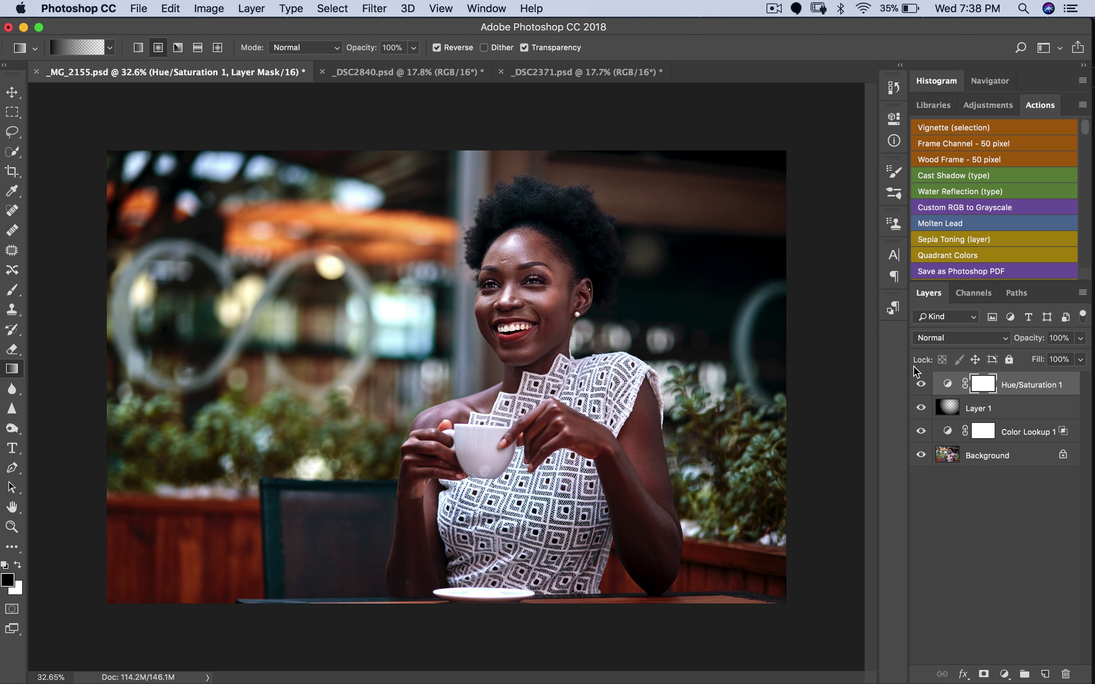
Group the Hue/Saturation, vignette and Color Lookup layers into Group 1 and toggle it to compare
left_click(1025, 436, "shift")
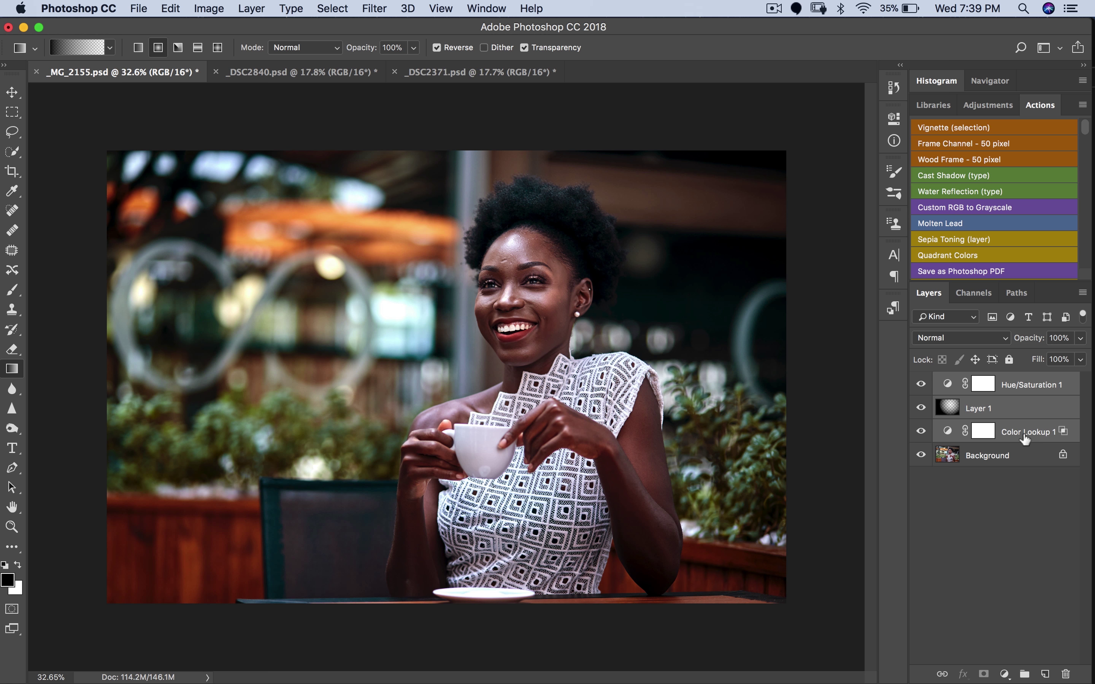
key("super+g")
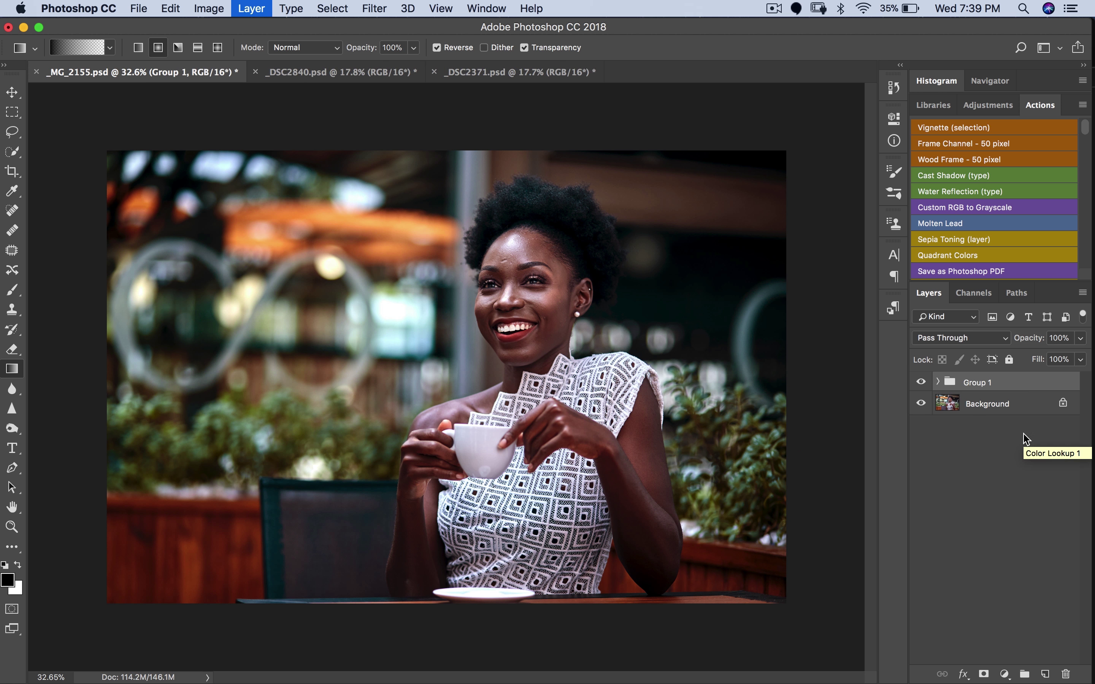
left_click(921, 385)
left_click(921, 384)
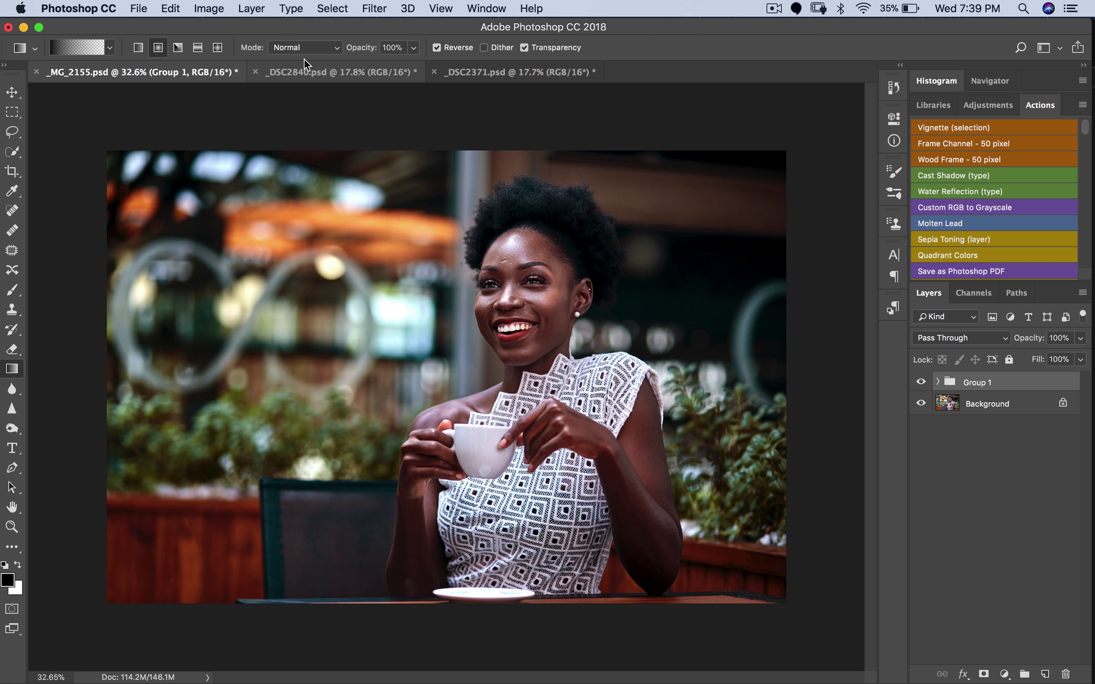
On _DSC2840.psd, add a Color Lookup layer that loads the Labradorite.cube LUT
left_click(307, 72)
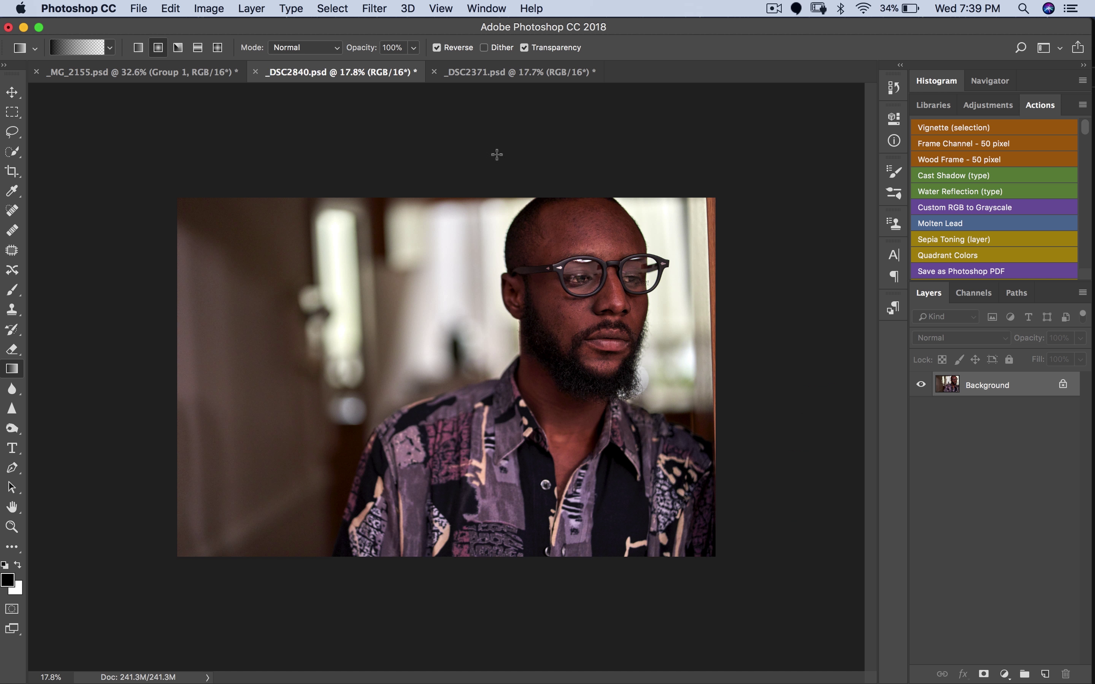
left_click(1005, 675)
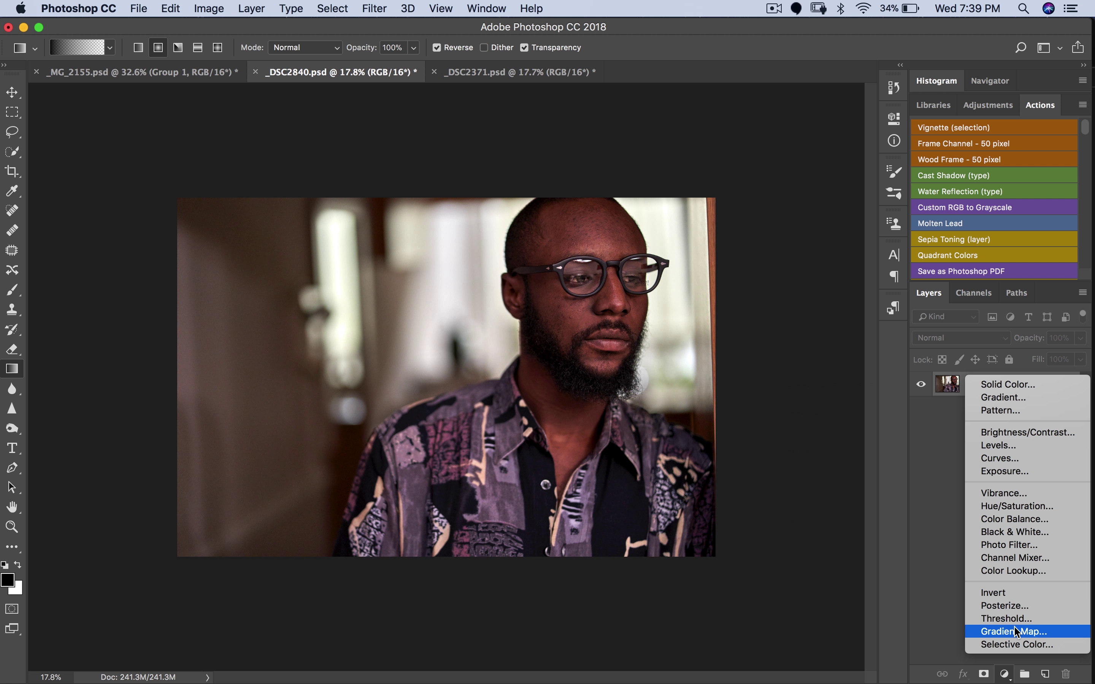
left_click(1012, 570)
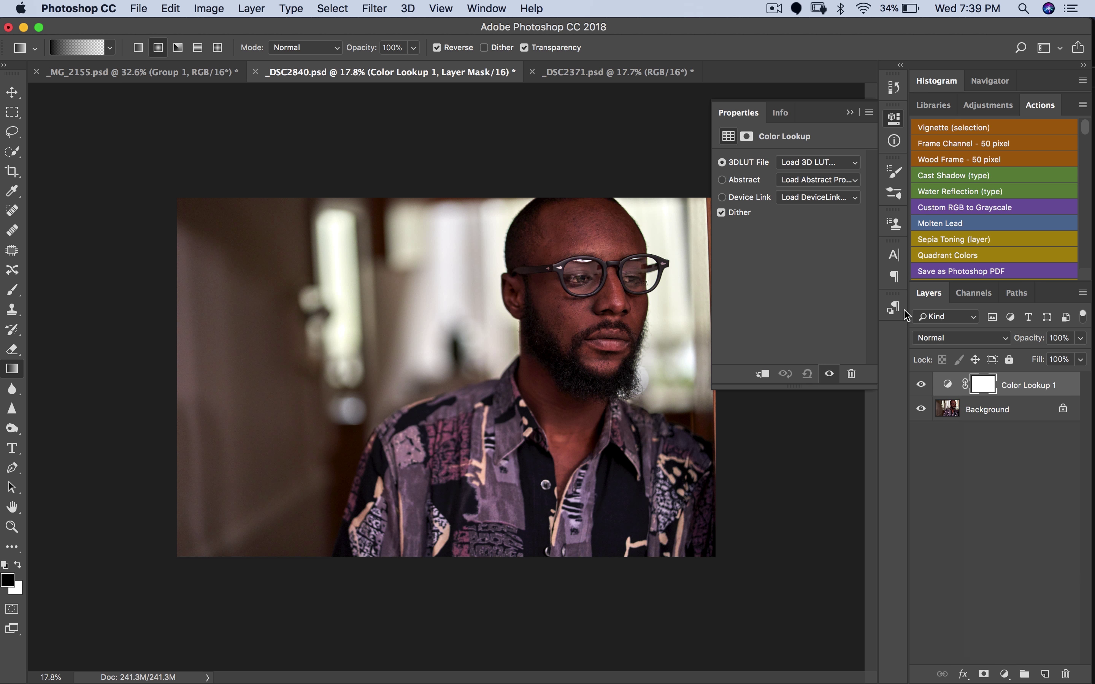
left_click(819, 162)
left_click(803, 162)
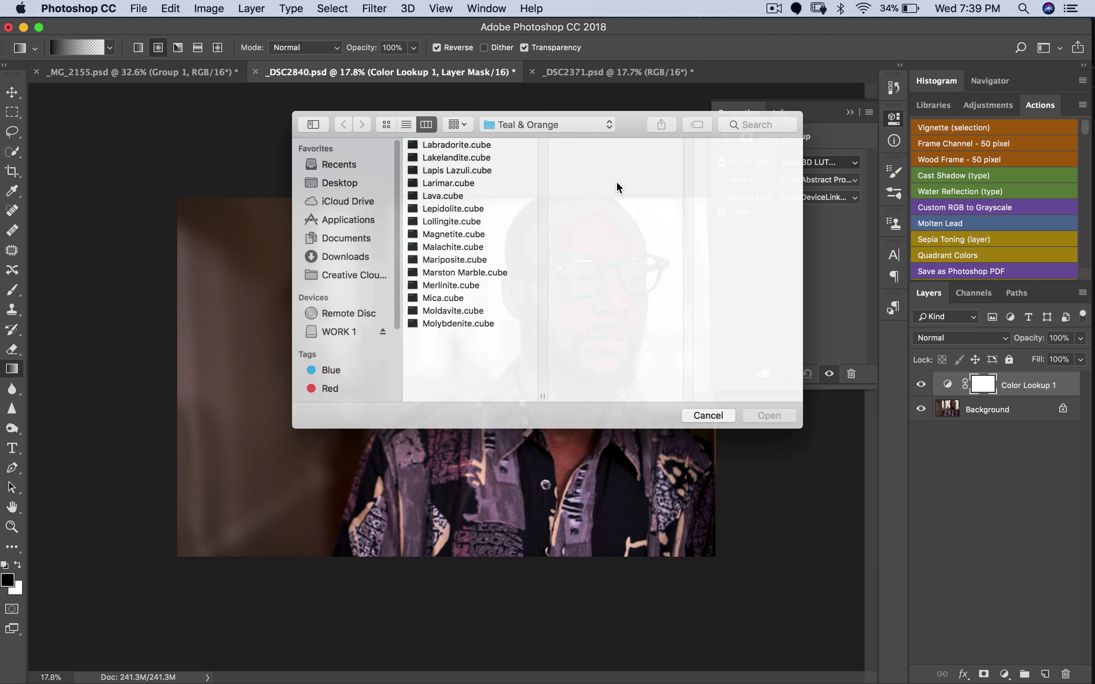
left_click(450, 205)
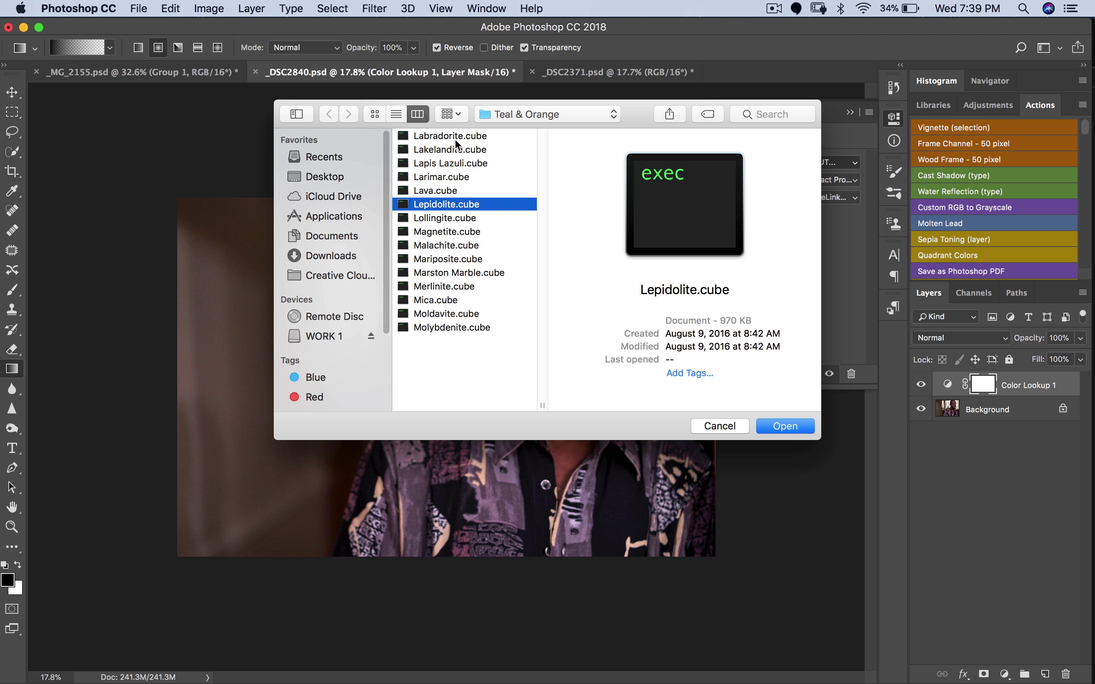
left_click(468, 140)
left_click(777, 426)
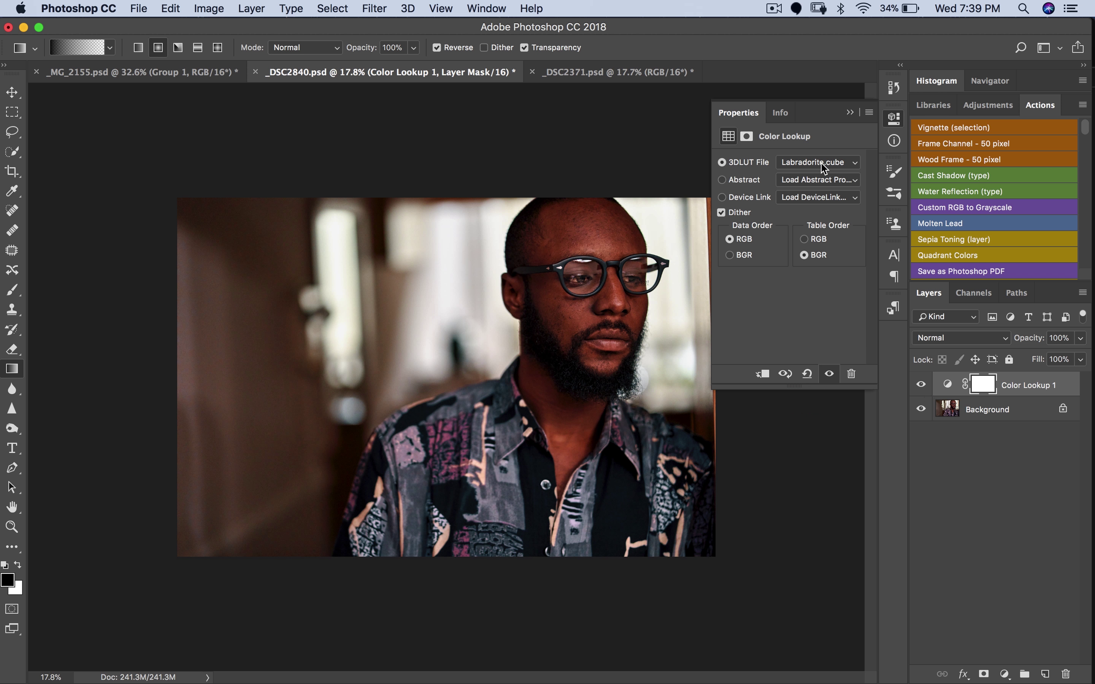
Add a Hue/Saturation layer at -14 saturation to the man's portrait
left_click(1004, 675)
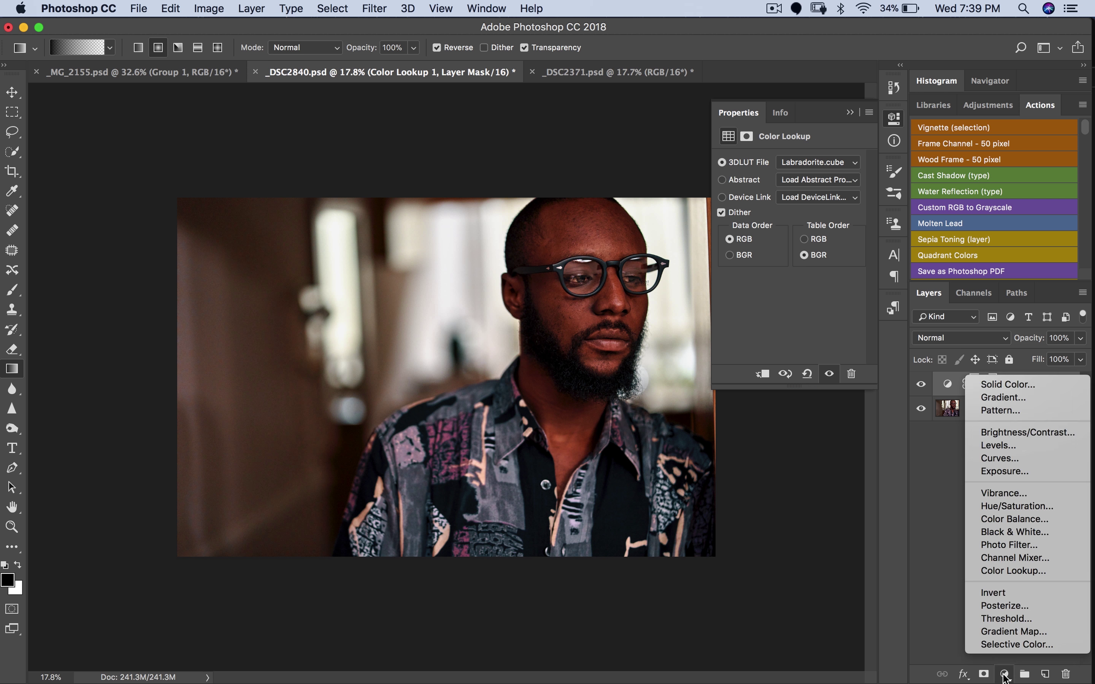
left_click(1017, 506)
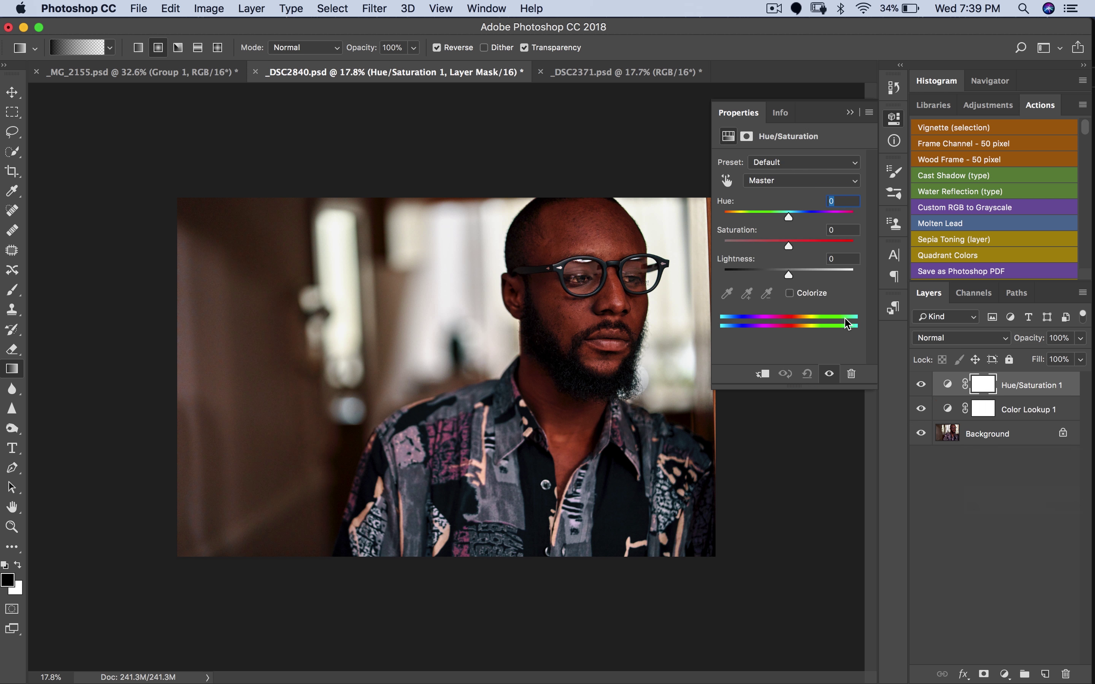
left_click_drag(789, 247, 783, 255)
left_click(919, 385)
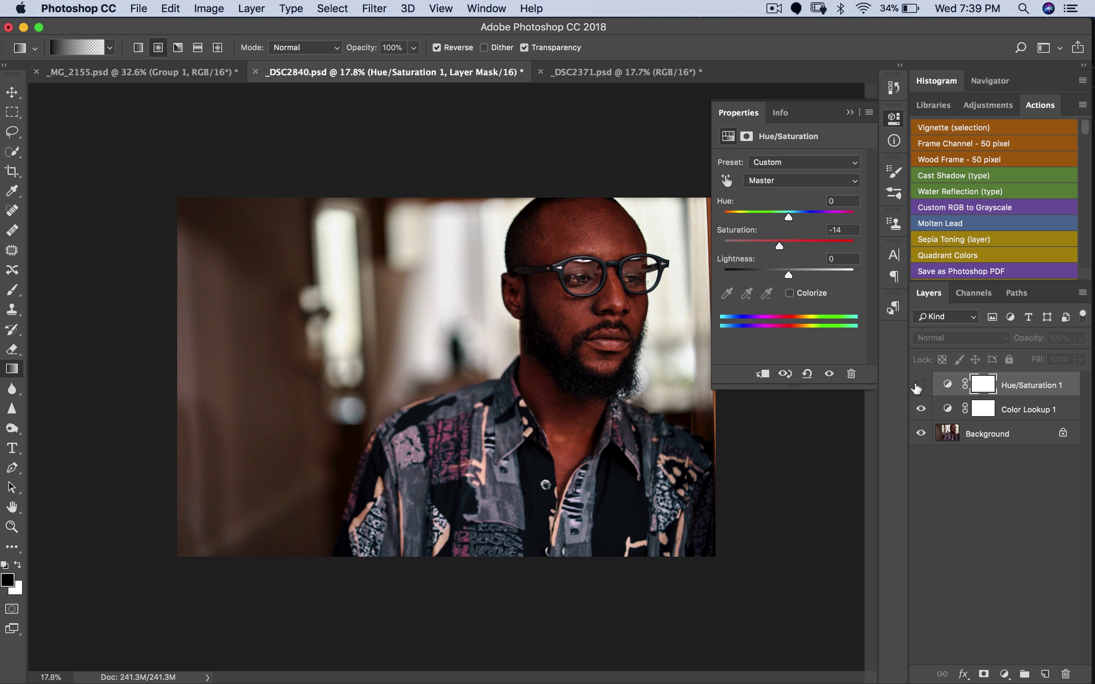
left_click(921, 385)
left_click(850, 113)
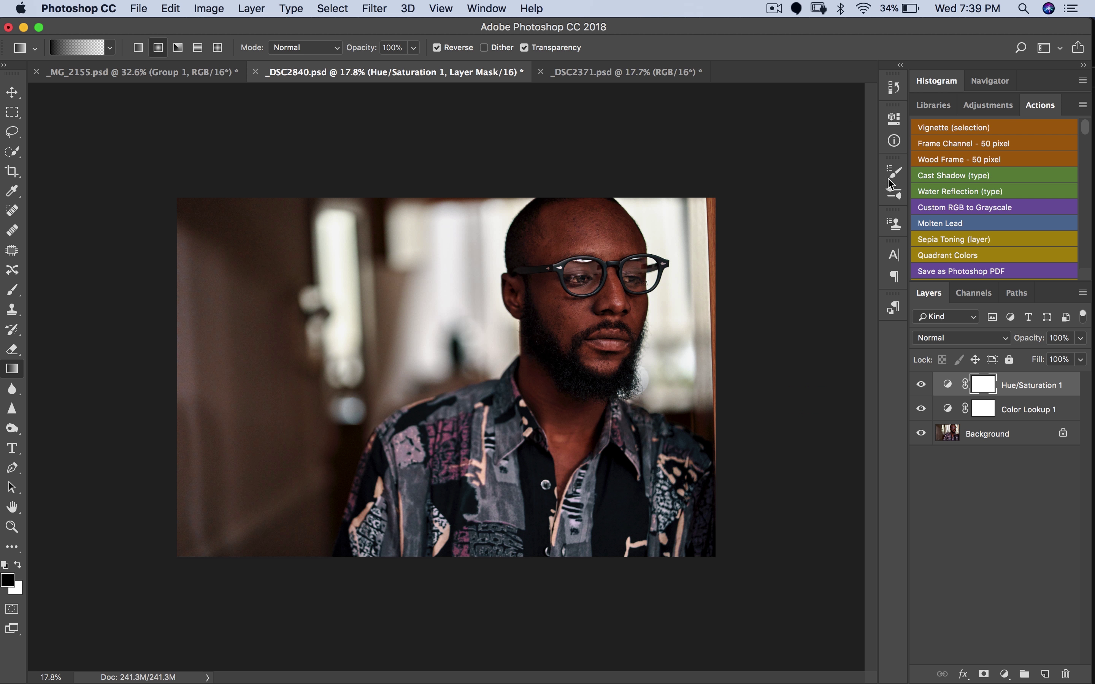
Group Hue/Saturation and Color Lookup 1 into Group 1 and toggle it for before/after
left_click(1040, 411, "shift")
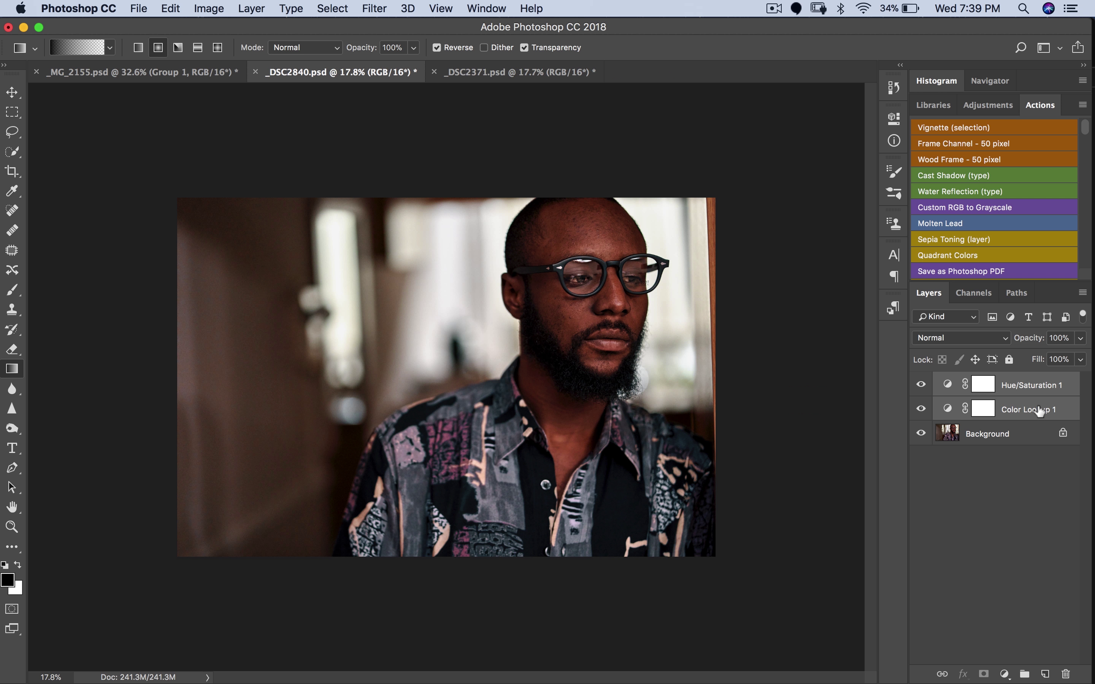
key("super+g")
left_click(921, 383)
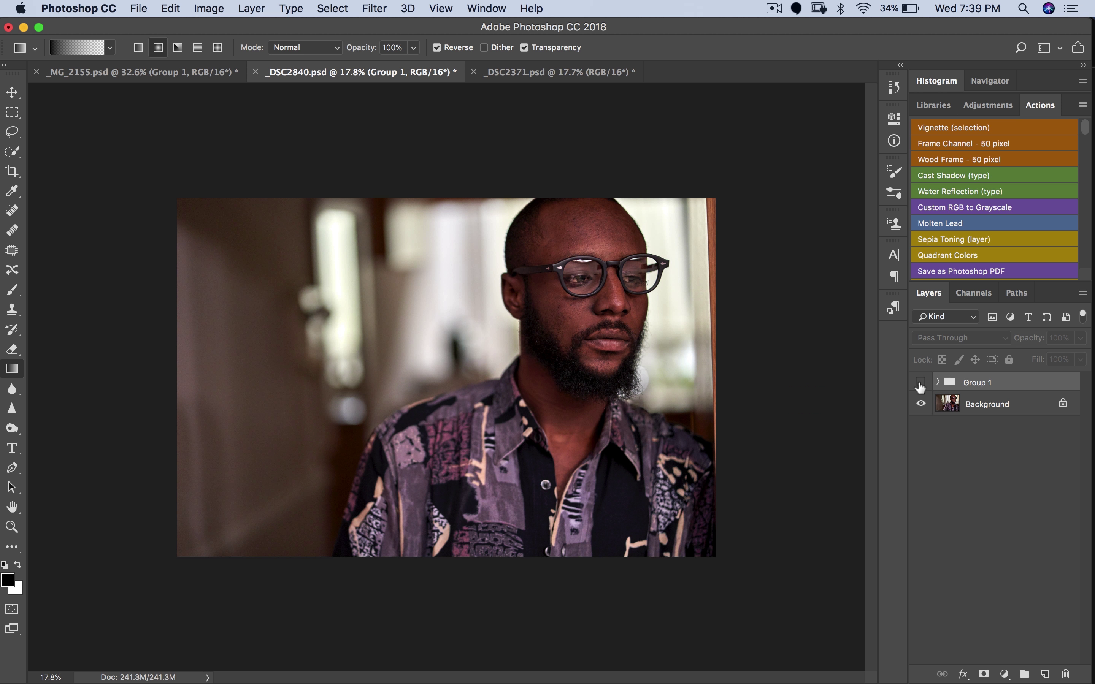
left_click(921, 385)
left_click(921, 385)
left_click(921, 385)
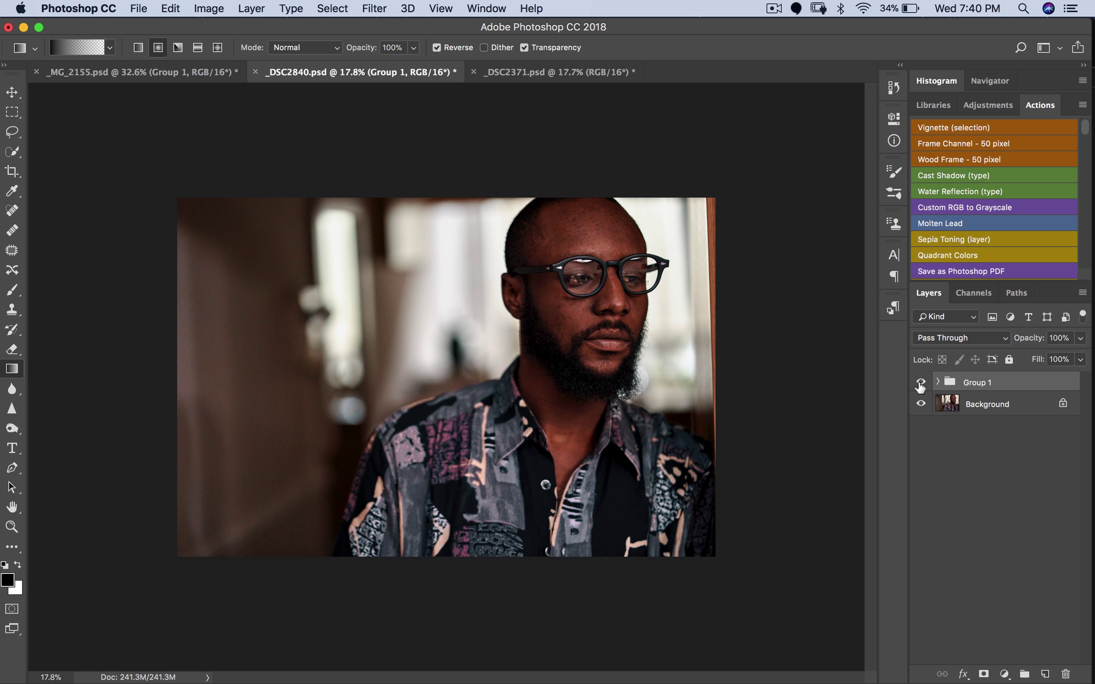
On _DSC2371.psd, add a Color Lookup layer that loads the Malachite.cube LUT
left_click(570, 75)
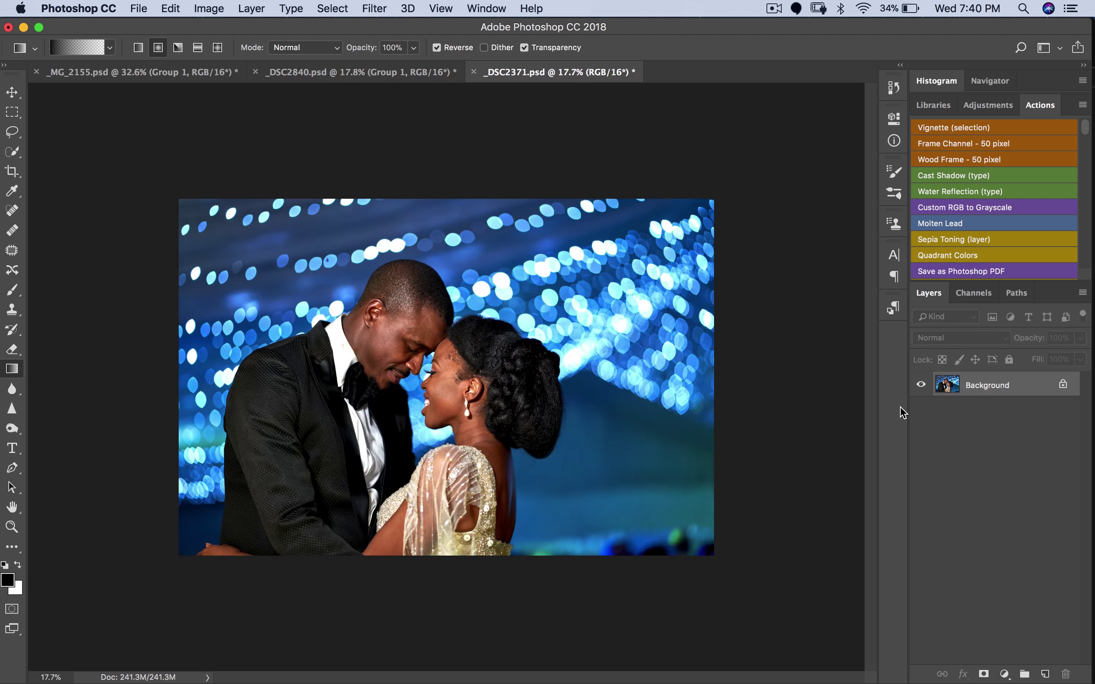
left_click(1005, 675)
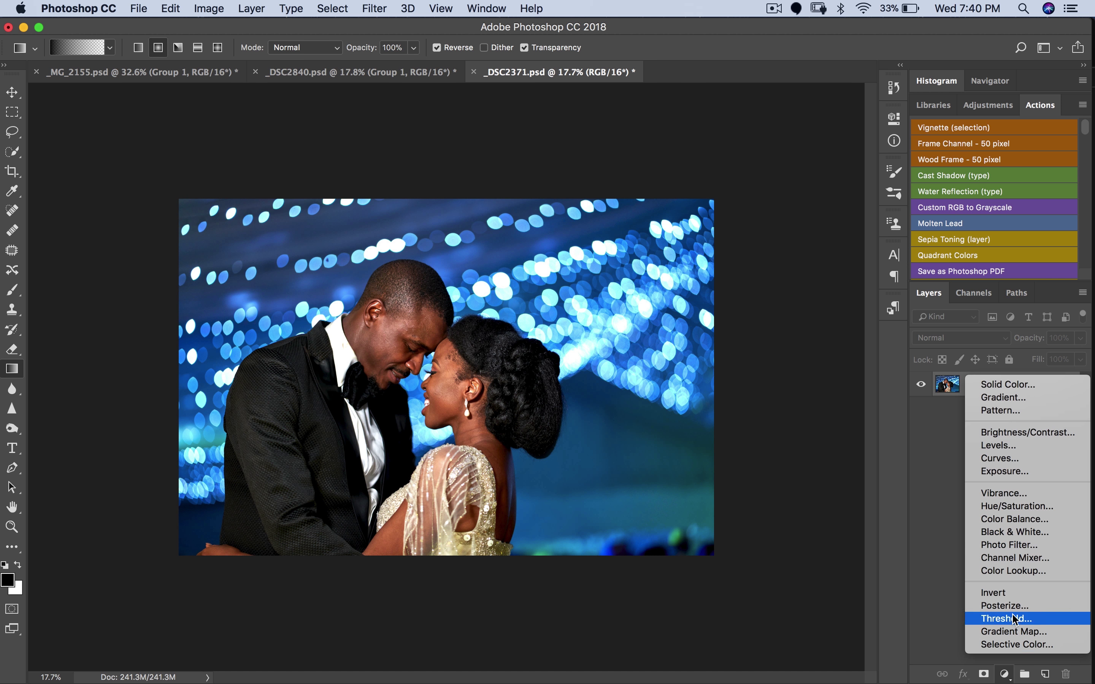
left_click(1012, 572)
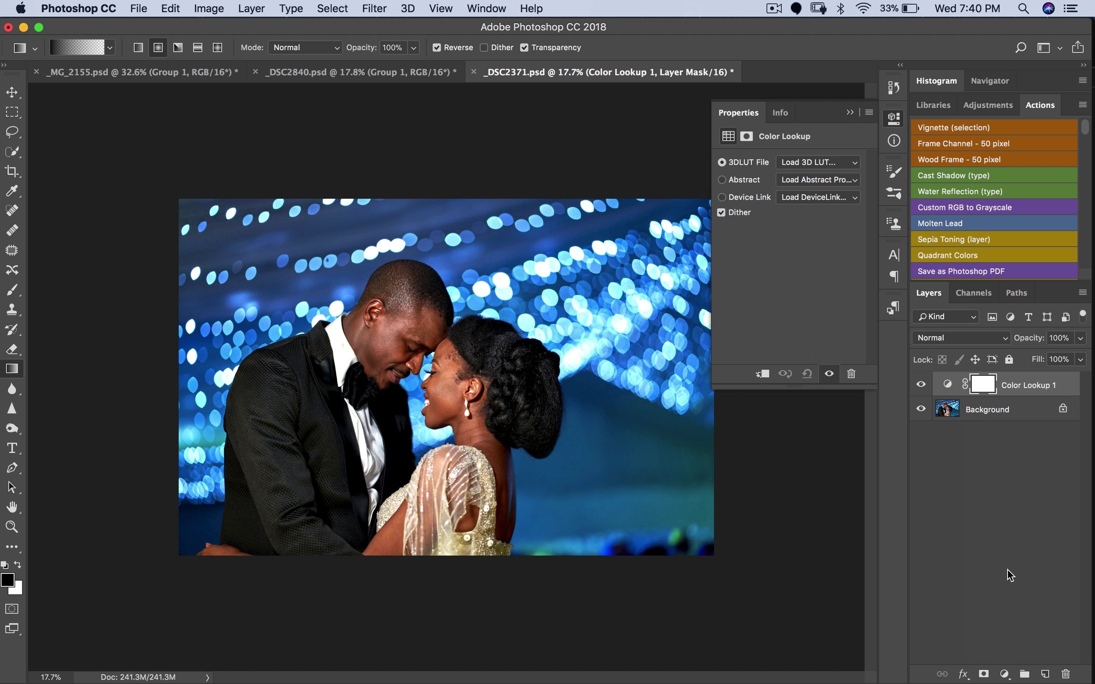
left_click(816, 164)
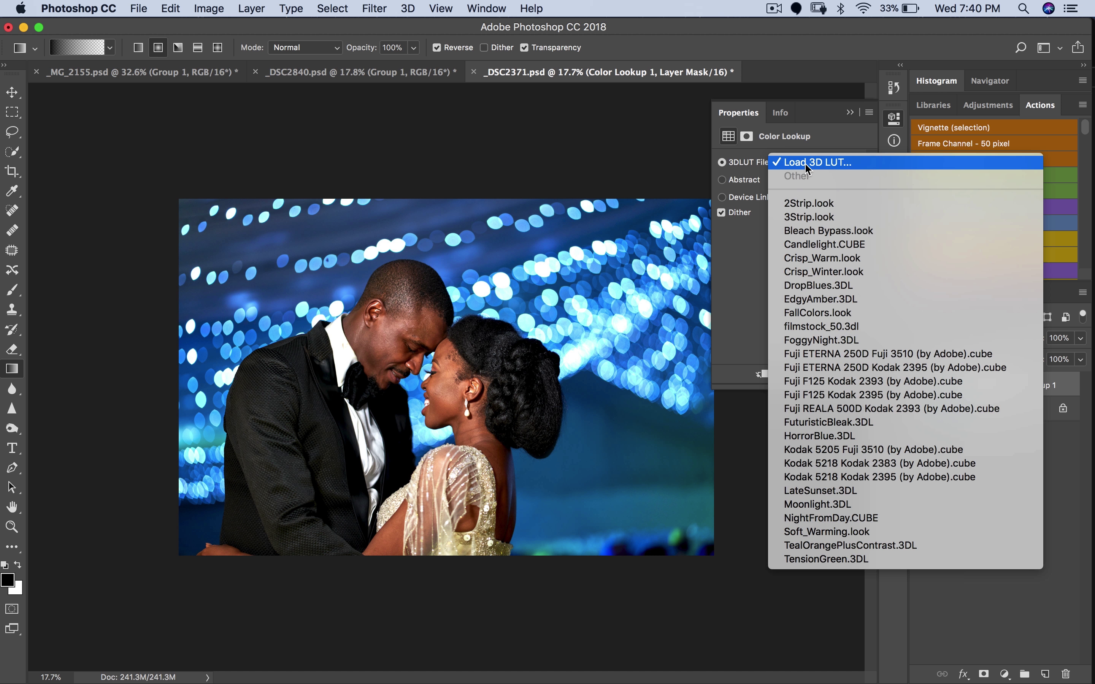
left_click(805, 164)
left_click_drag(624, 114, 792, 87)
left_click(633, 210)
left_click(618, 241)
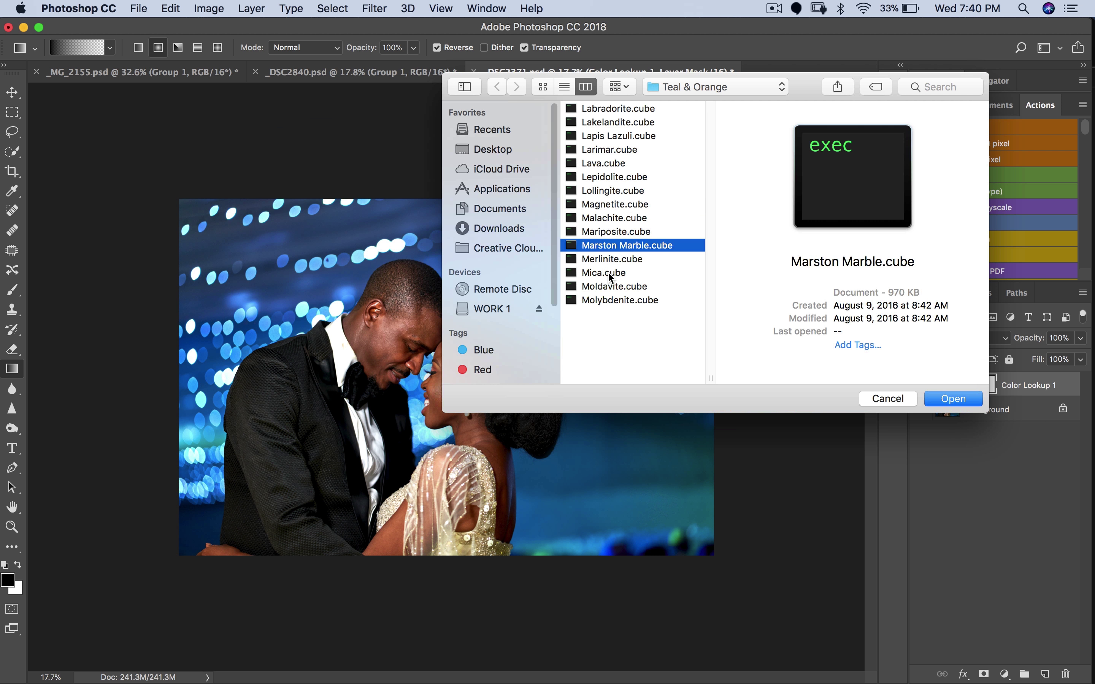
left_click(599, 300)
left_click(615, 219)
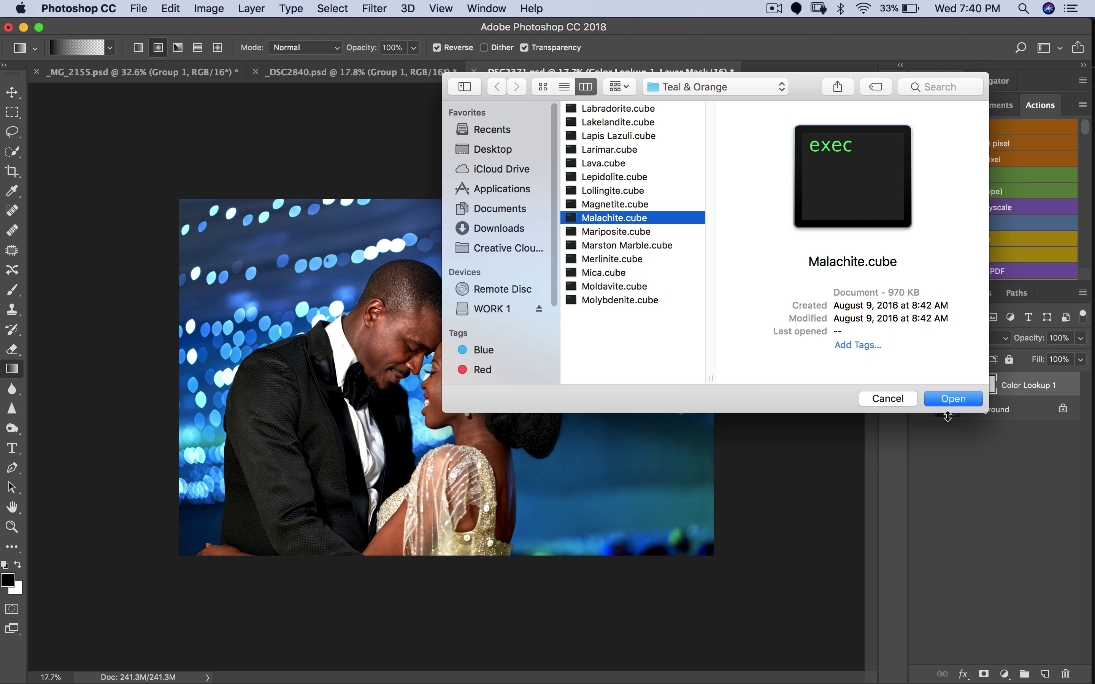
left_click(957, 404)
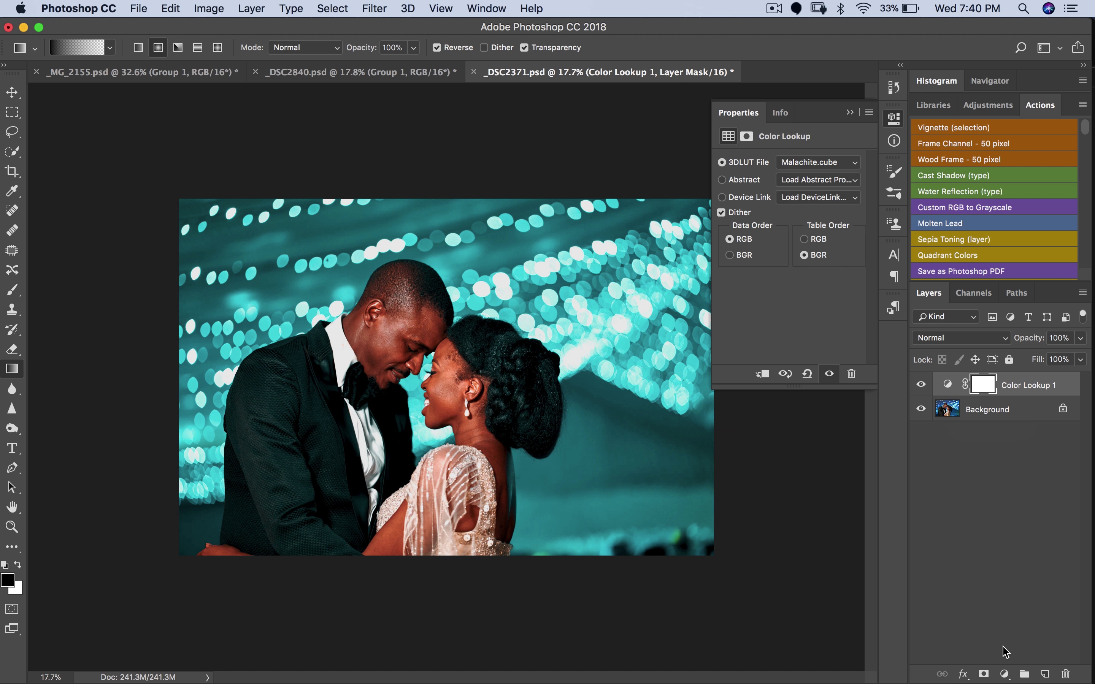
Add a Hue/Saturation layer with saturation at -26 to the couple photo
left_click(1005, 674)
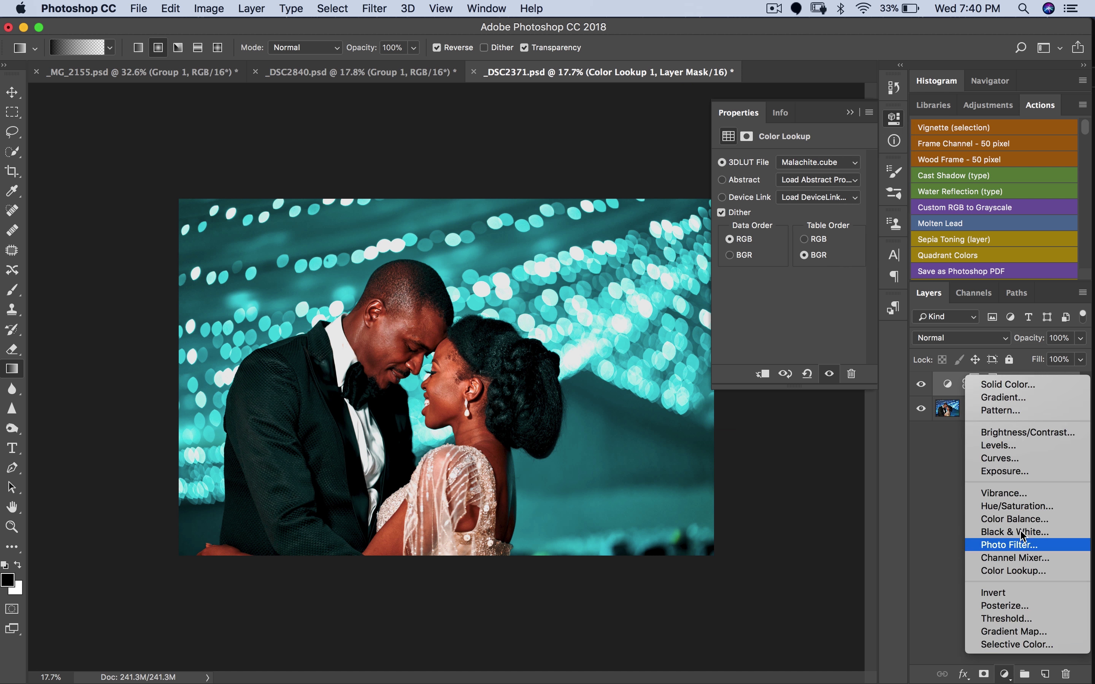
left_click(1033, 507)
left_click_drag(789, 247, 776, 250)
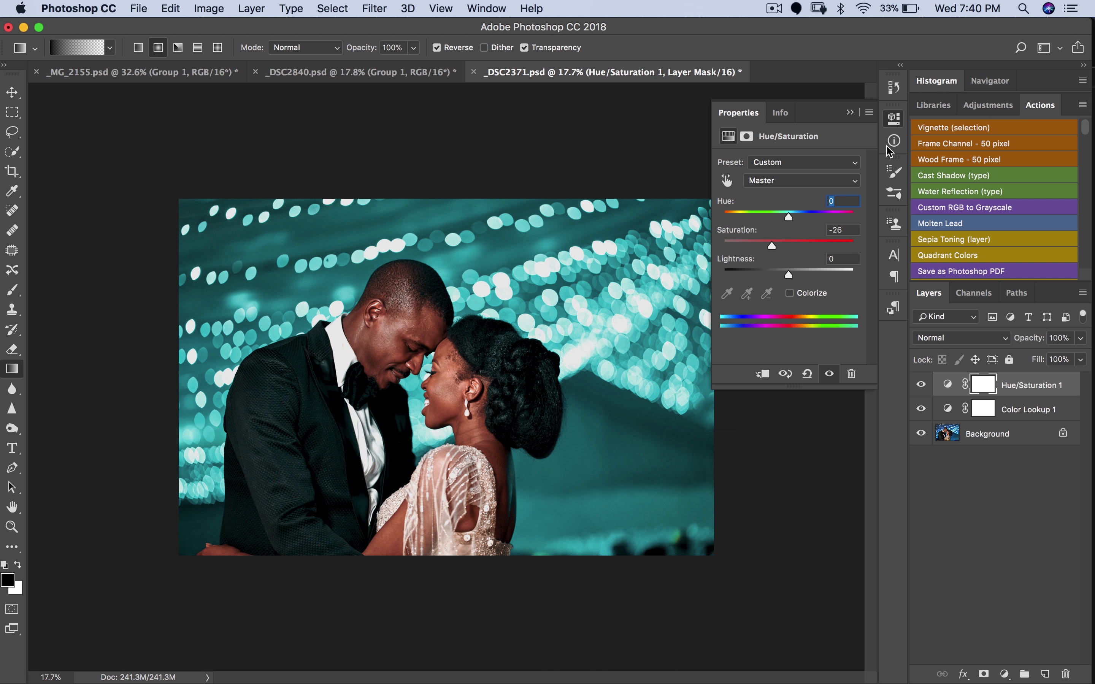
left_click(849, 112)
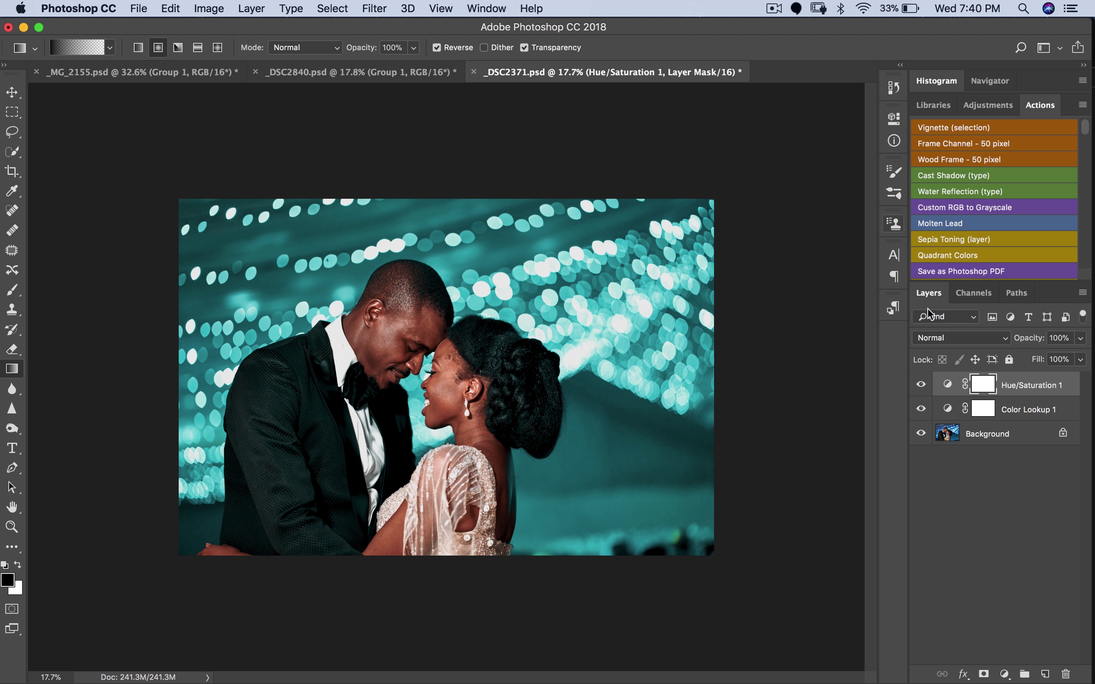
Group Hue/Saturation and Color Lookup 1 into Group 1 and toggle it to compare
left_click(1030, 411, "shift")
key("super+g")
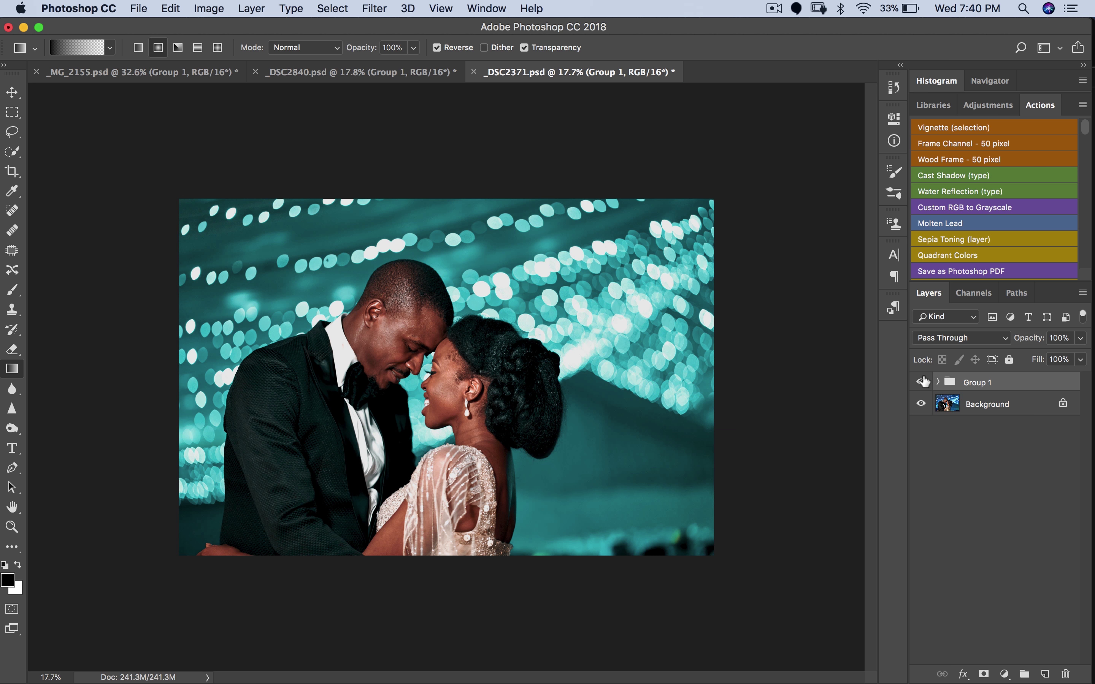
left_click(921, 385)
left_click(921, 384)
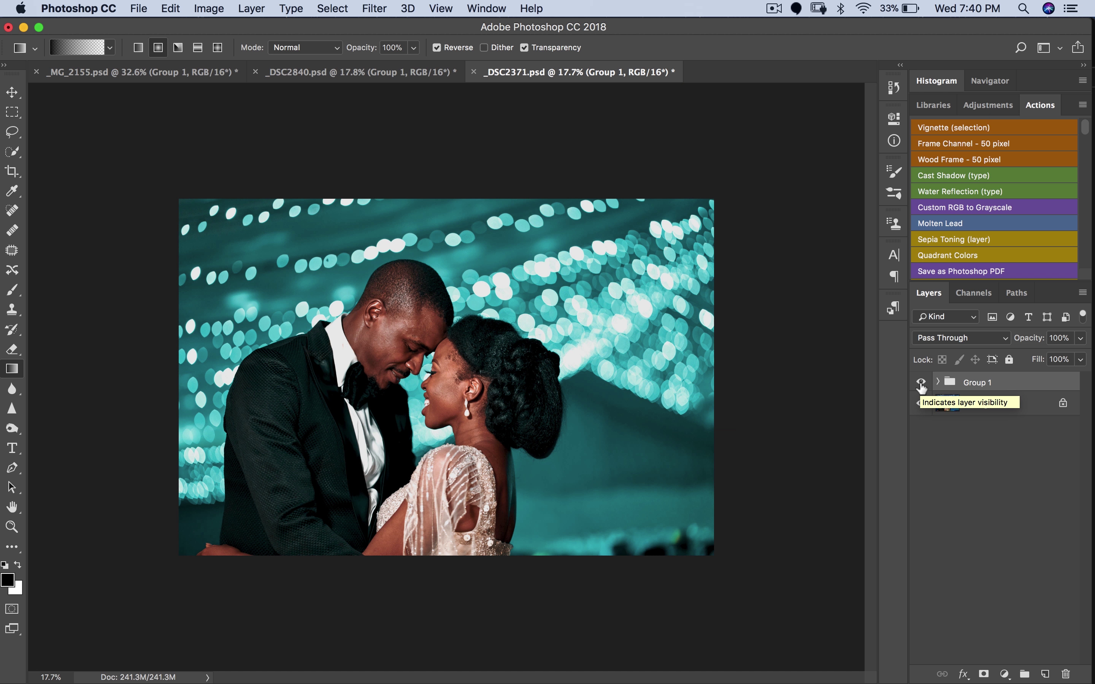
left_click(921, 384)
left_click(921, 385)
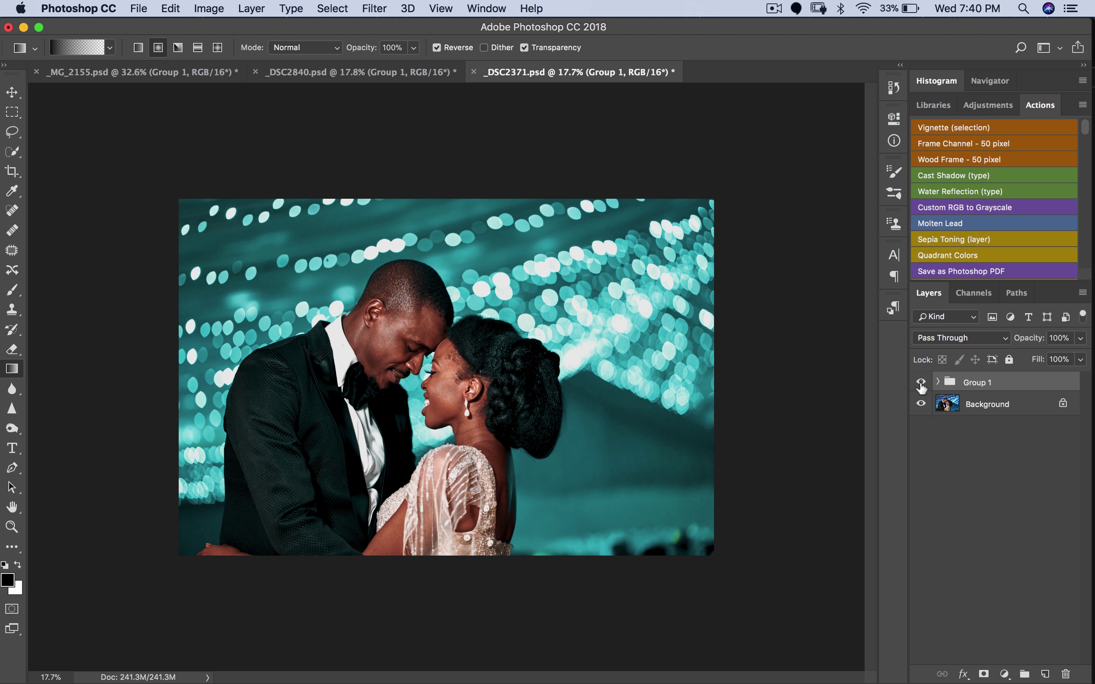
Open Color Lookup 1 and try the Fuji ETERNA 250D Fuji 3510, Fuji REALA 500D and Kodak 5205 LUTs
left_click(938, 382)
left_click(960, 432)
double_click(960, 433)
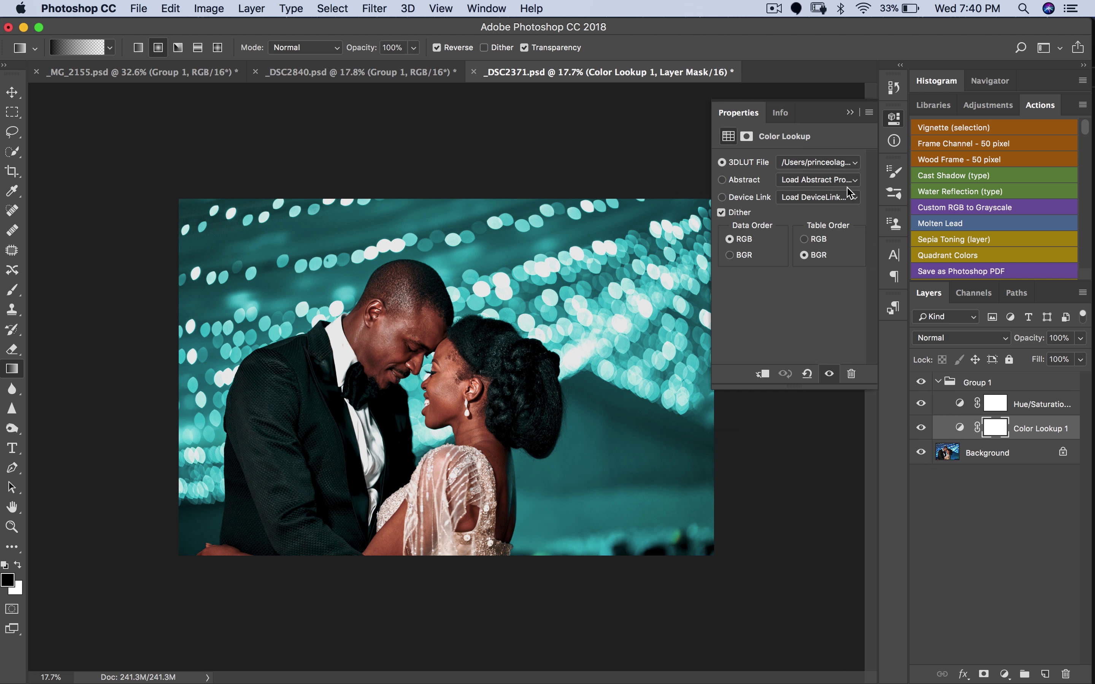
left_click(824, 164)
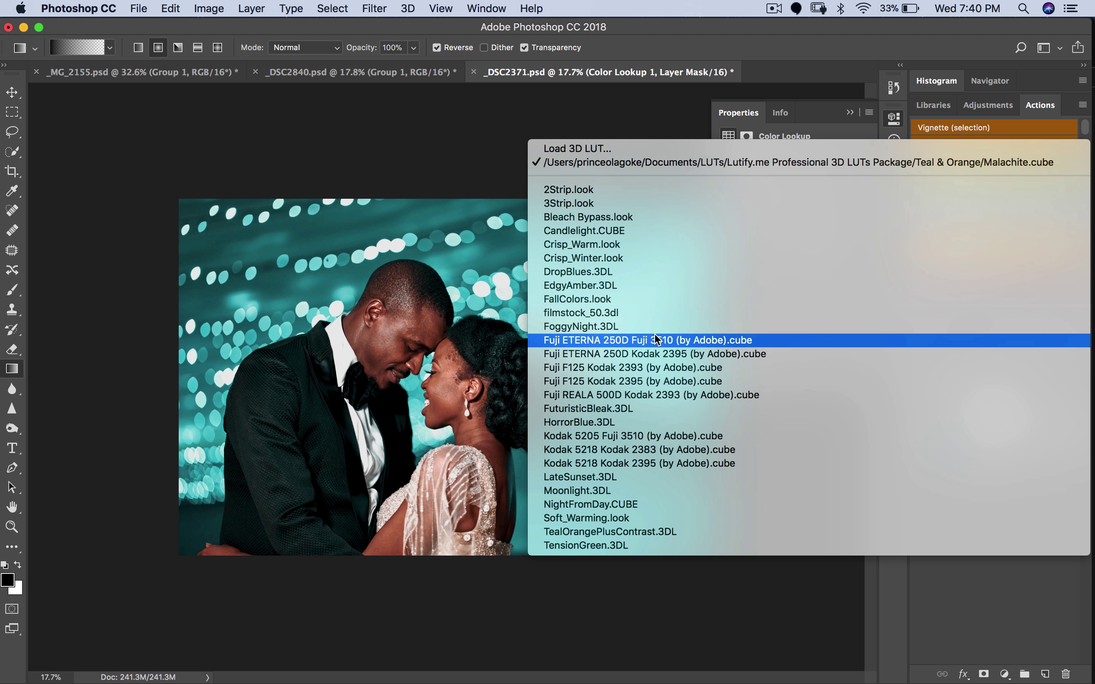
left_click(665, 340)
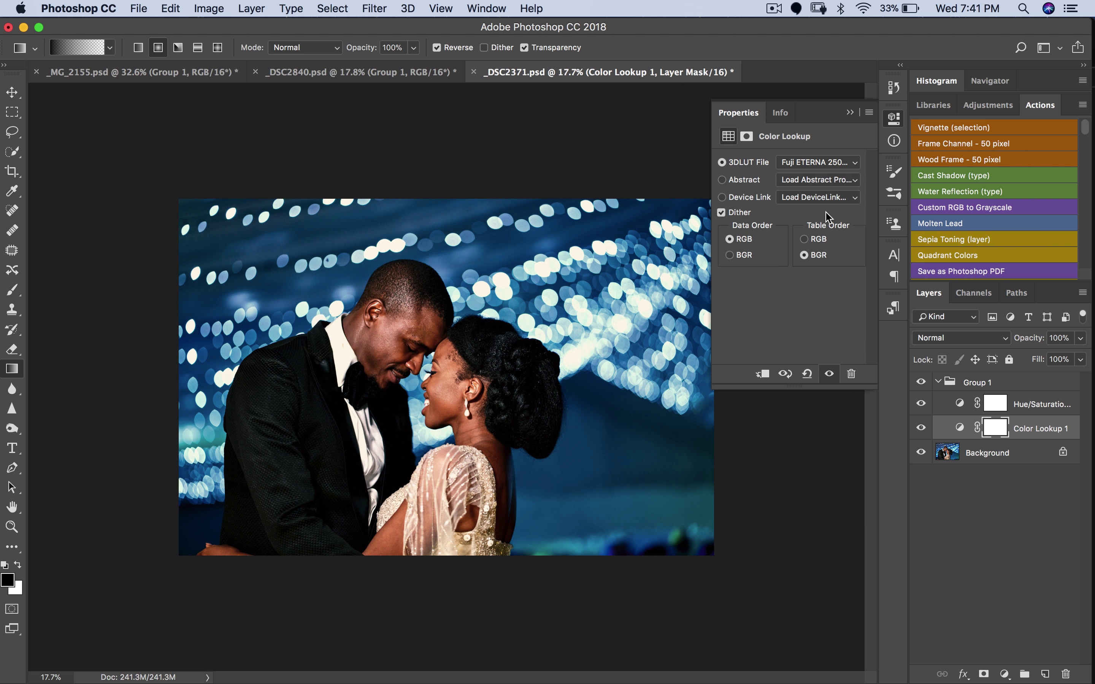
left_click(825, 164)
left_click(711, 216)
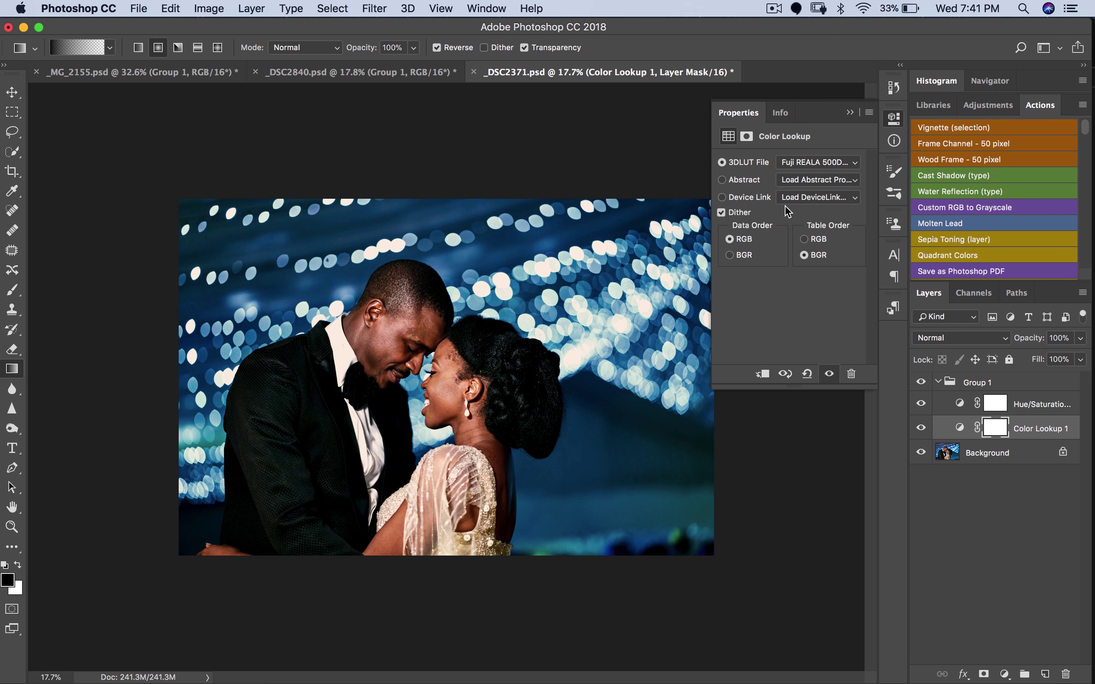
left_click(824, 164)
left_click(695, 206)
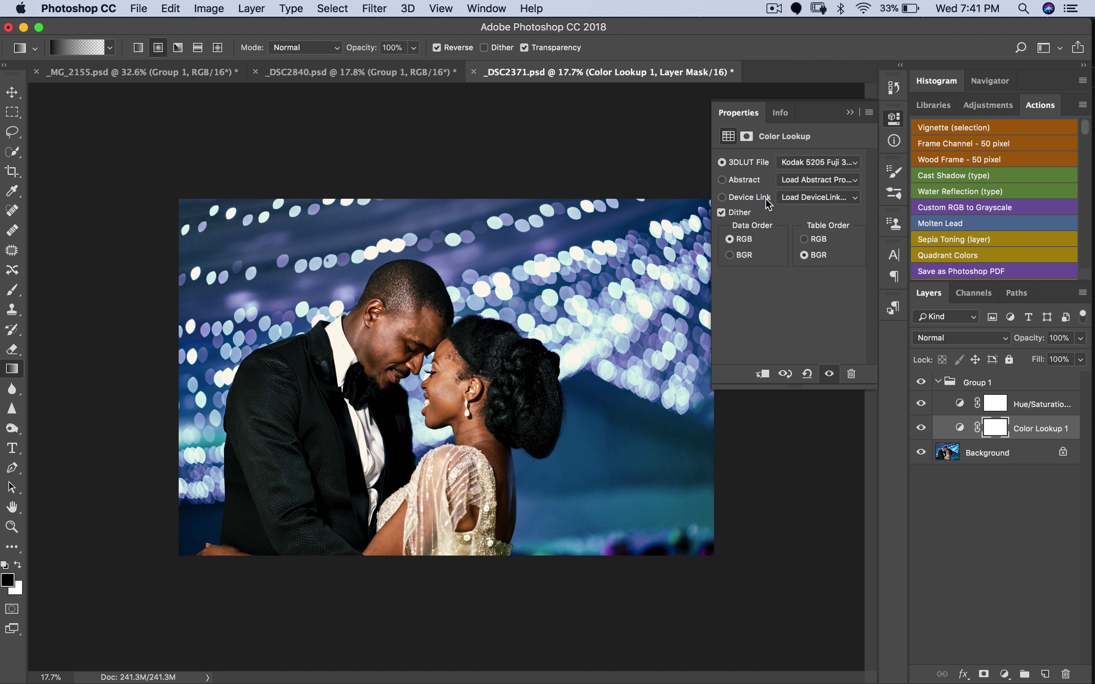
Try Kodak 5218, Fuji F125 and ETERNA Kodak 2395 LUTs, settling on Fuji ETERNA 250D Fuji 3510
left_click(801, 166)
left_click(719, 202)
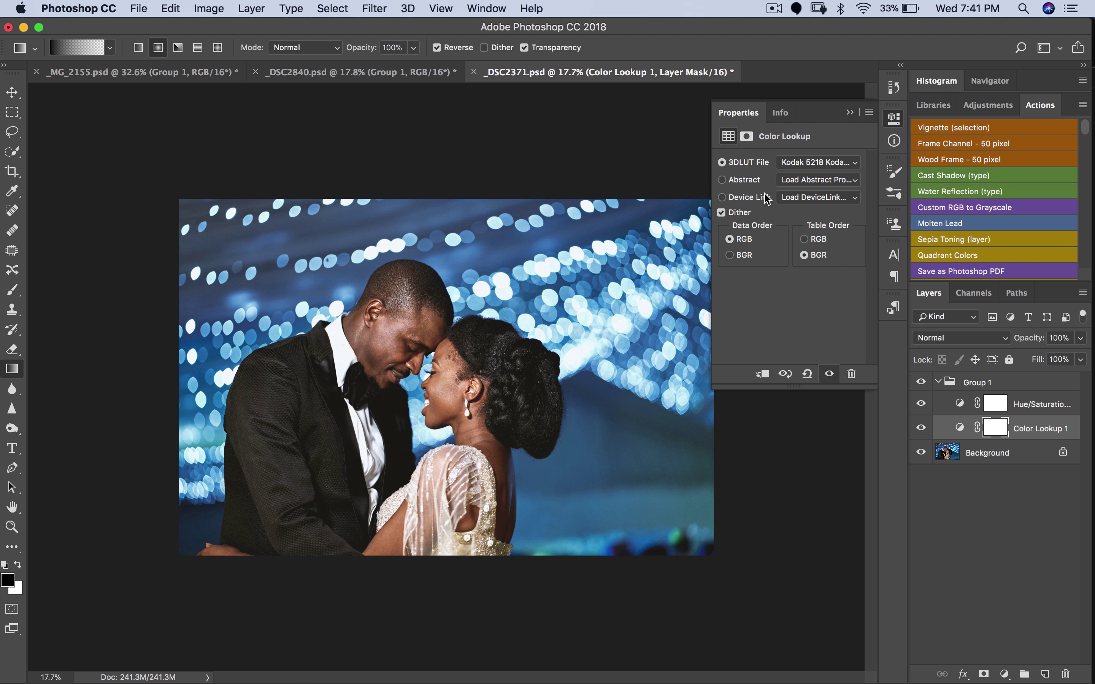
left_click(800, 169)
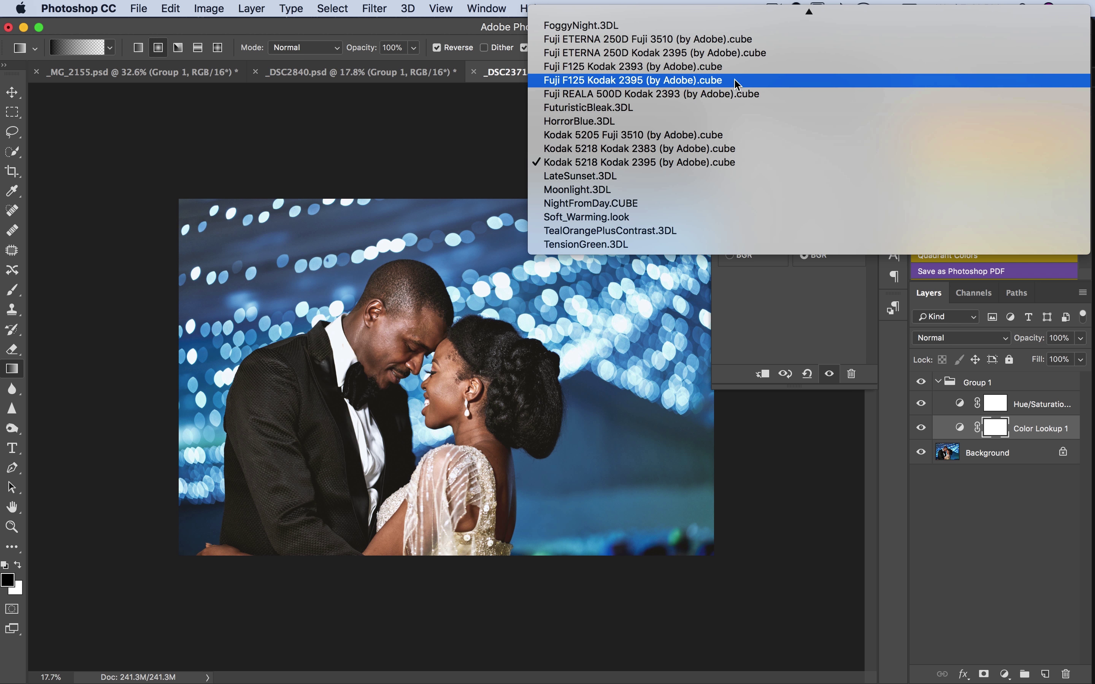
left_click(736, 81)
left_click(795, 172)
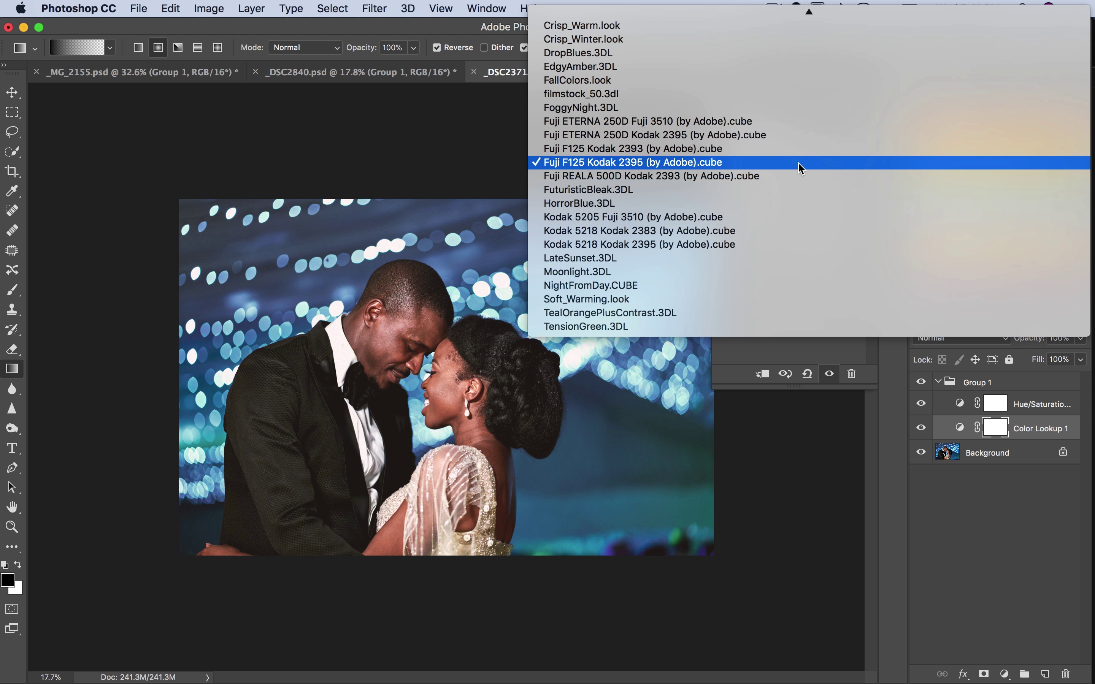
scroll(790, 181, "up", 1)
left_click(747, 159)
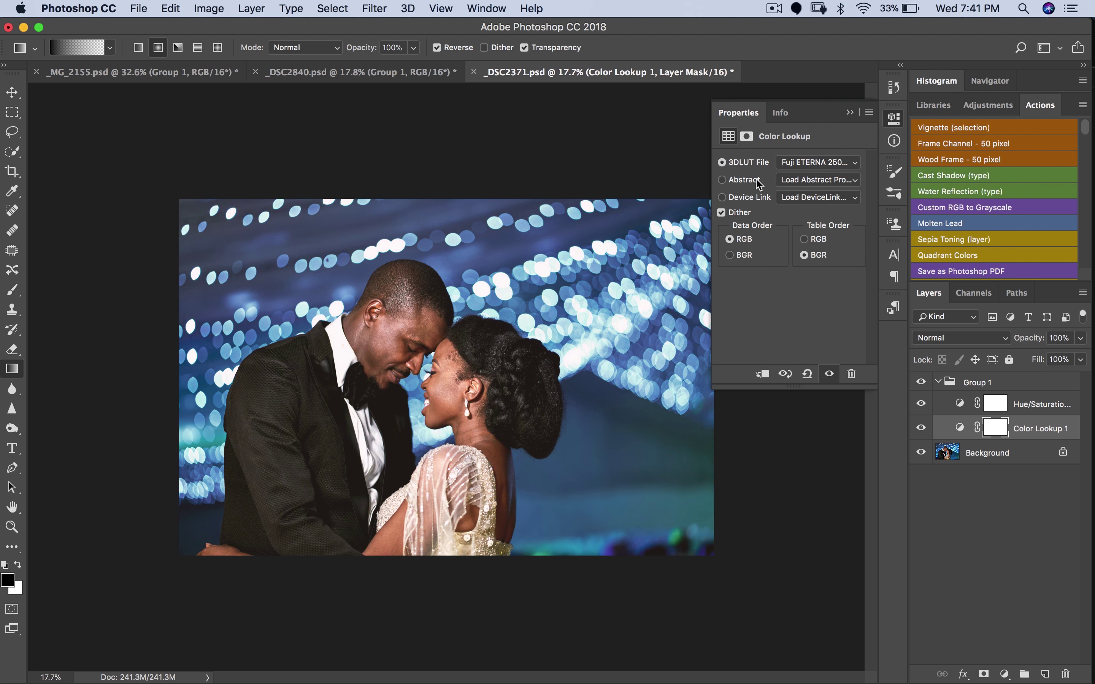
left_click(812, 161)
left_click(771, 149)
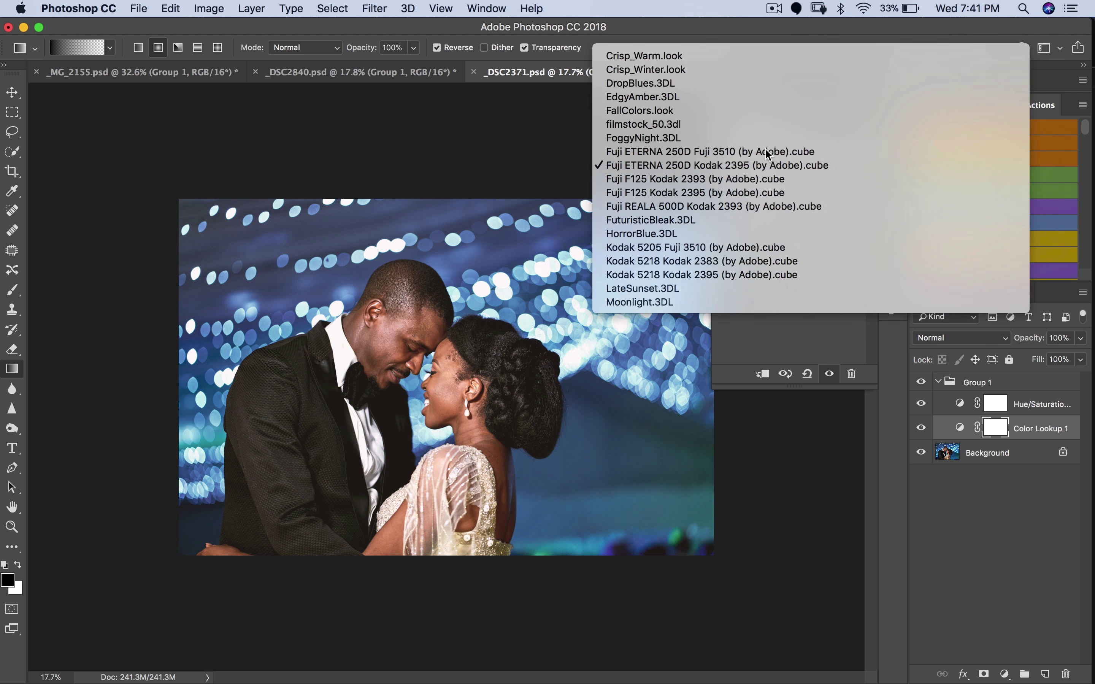
left_click(850, 113)
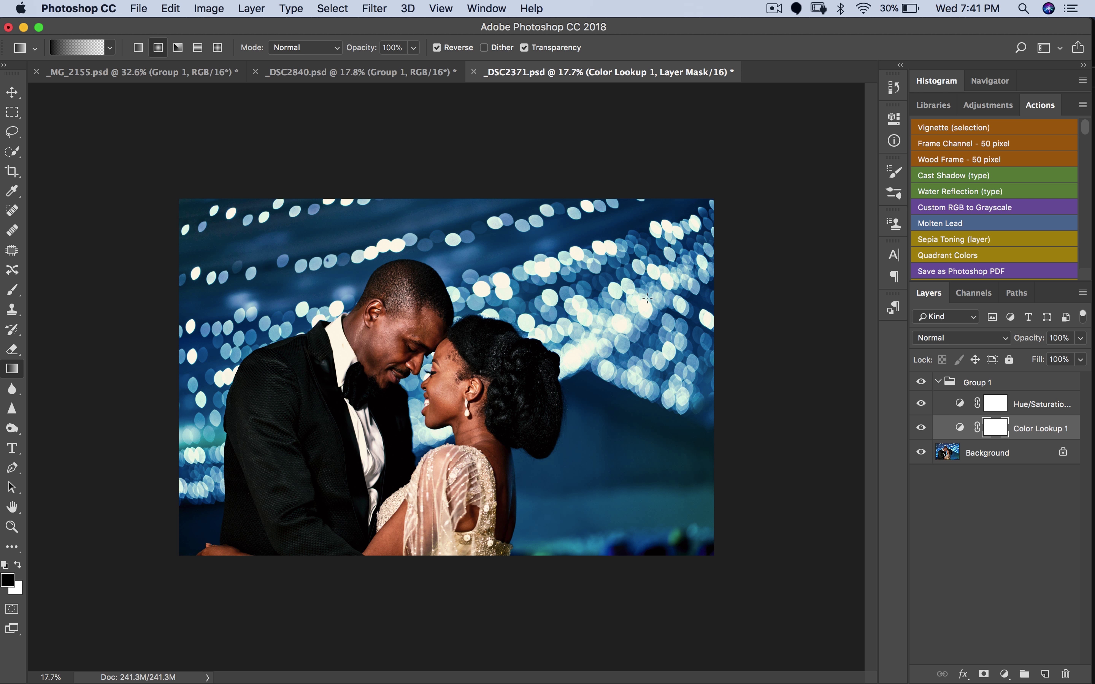
Switch to _MG_2155.psd and toggle Group 1's visibility off and on to compare the grade
left_click(297, 74)
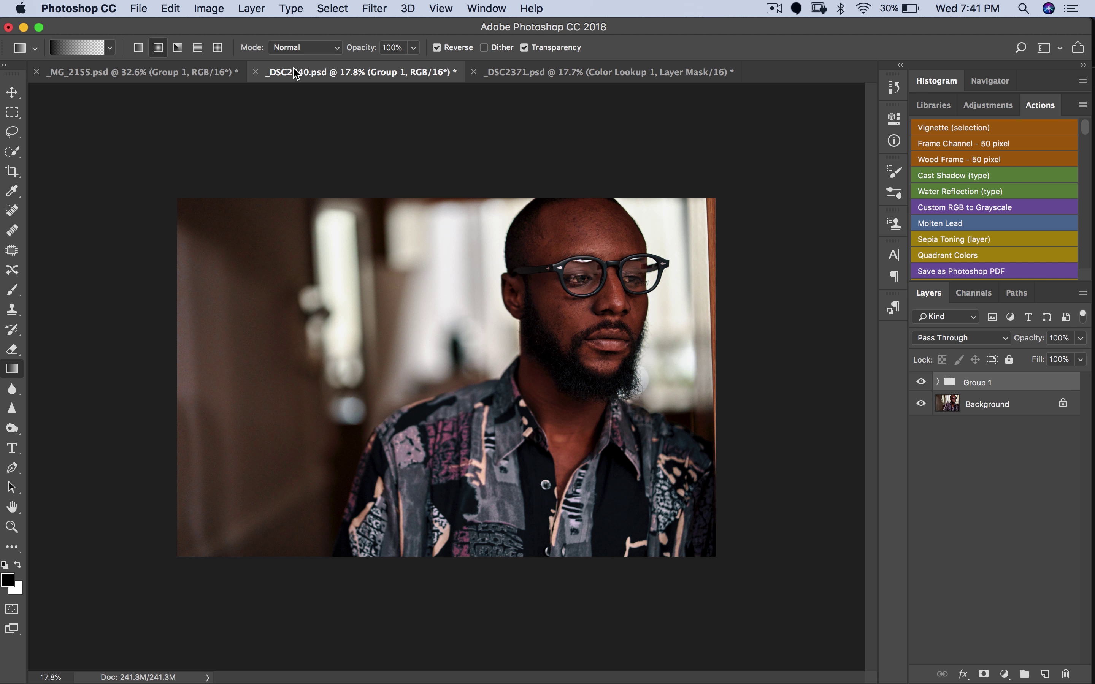
left_click(149, 78)
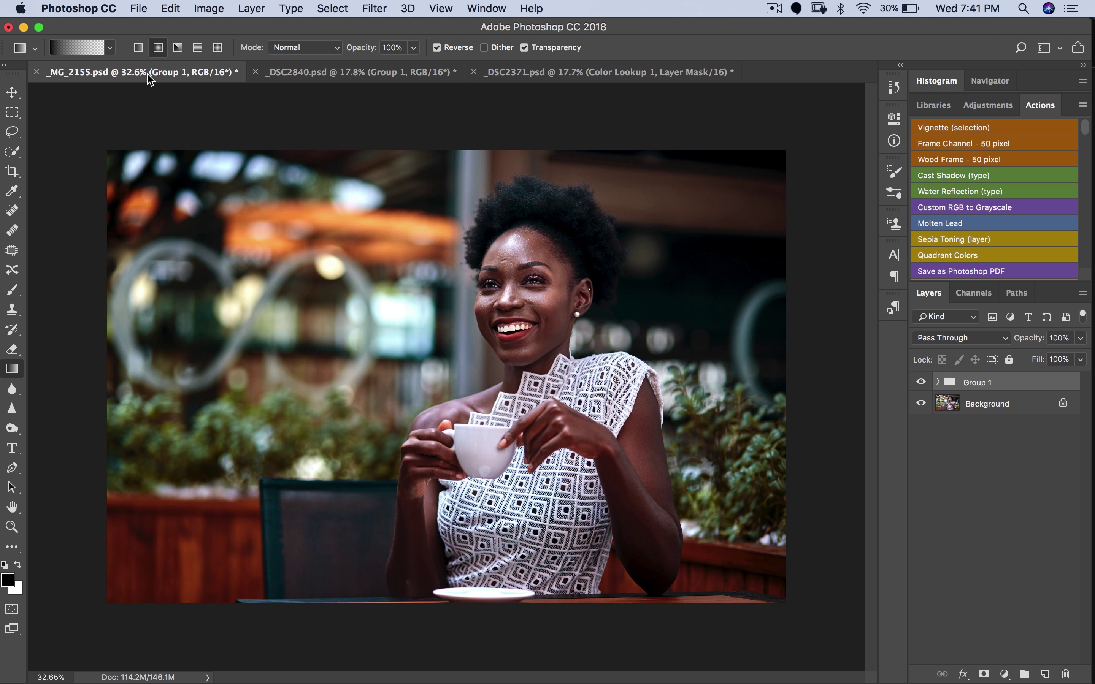
left_click(921, 383)
left_click(921, 382)
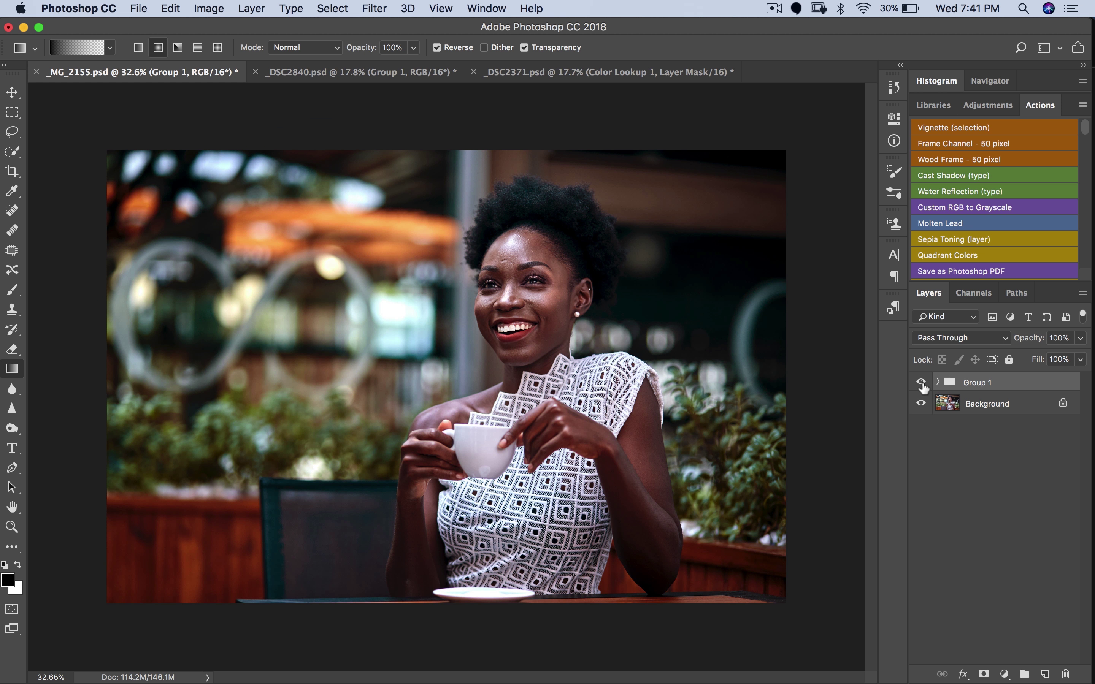